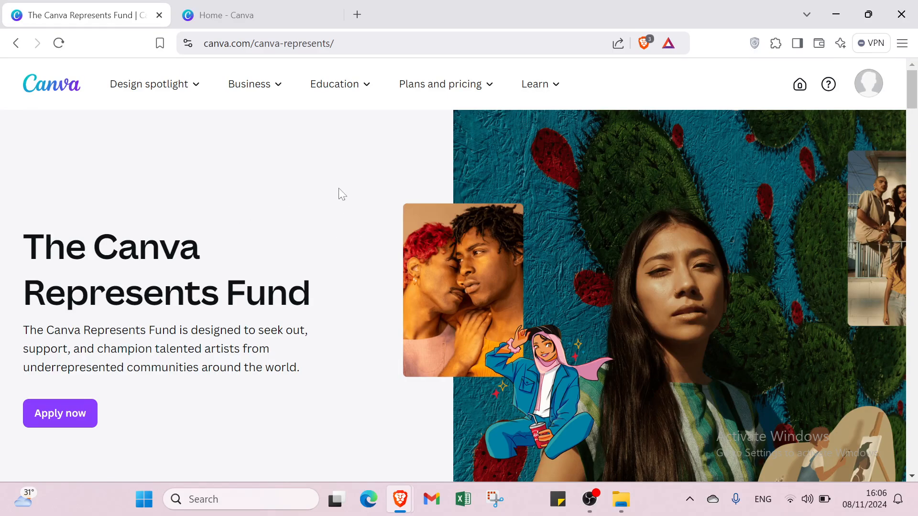
click(249, 85)
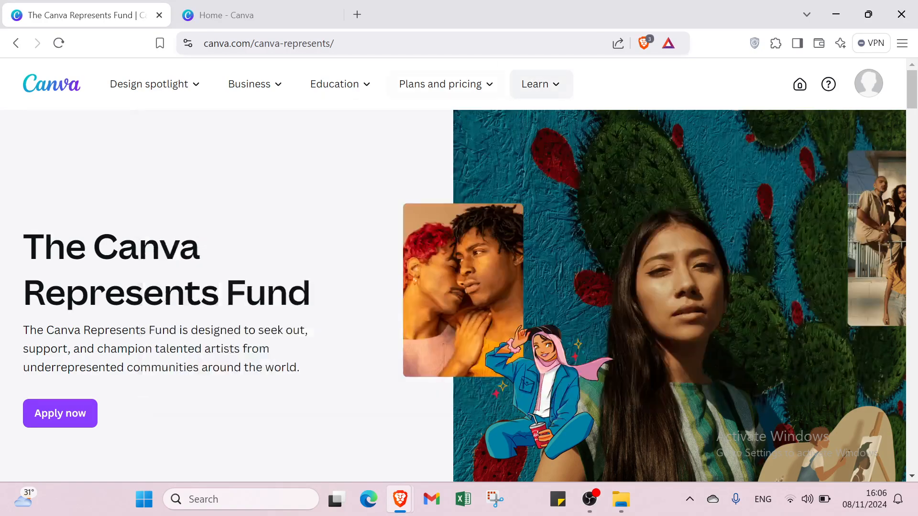
click(260, 12)
click(124, 19)
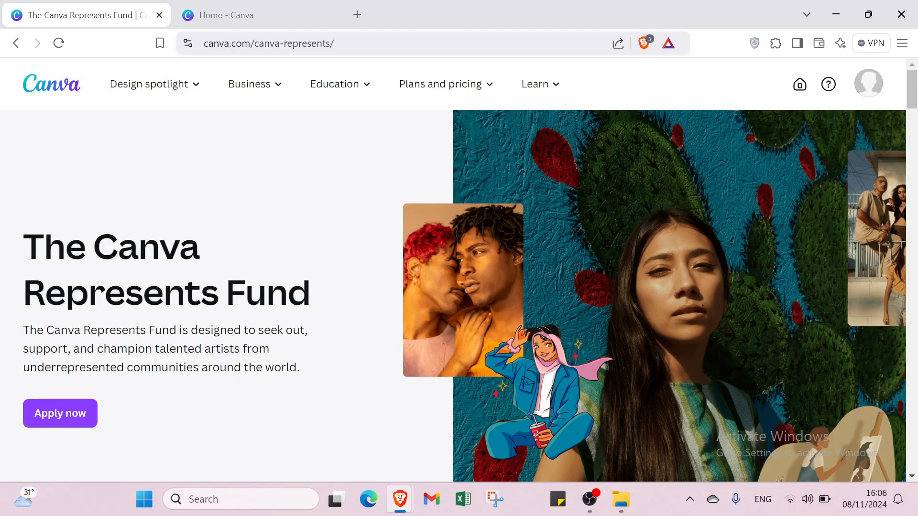
click(226, 79)
scroll(390, 366, down, 3)
scroll(393, 368, down, 2)
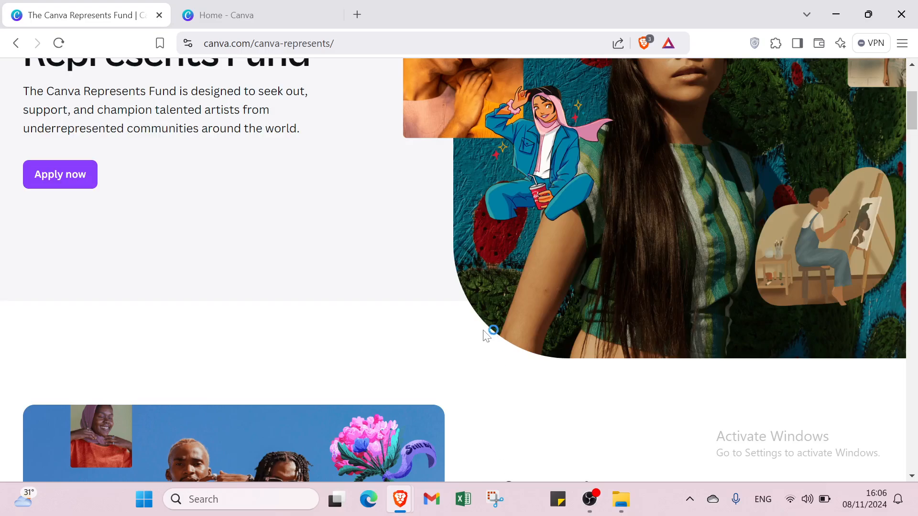
scroll(488, 328, up, 5)
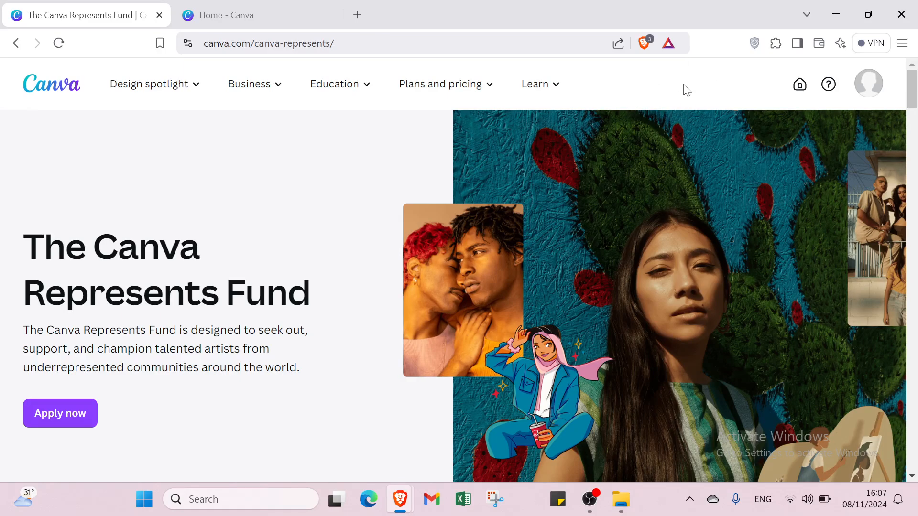
click(876, 92)
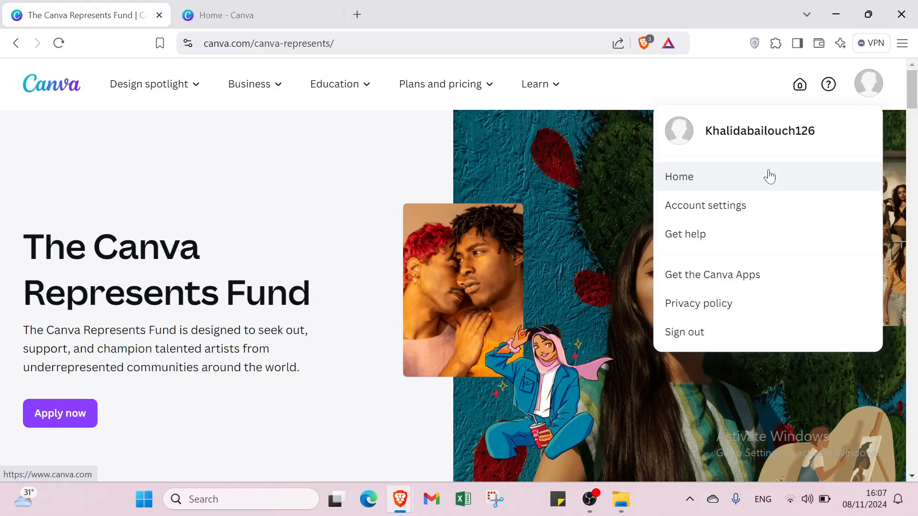
click(208, 25)
click(90, 15)
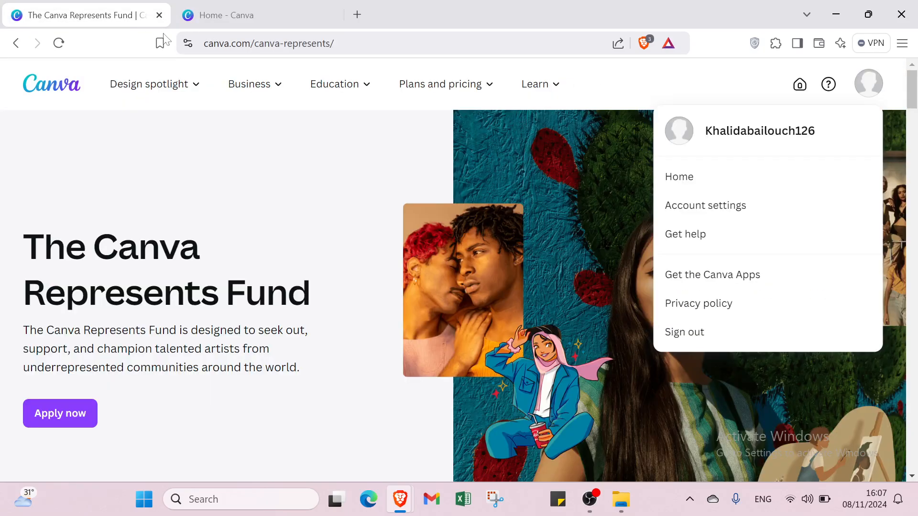
click(594, 79)
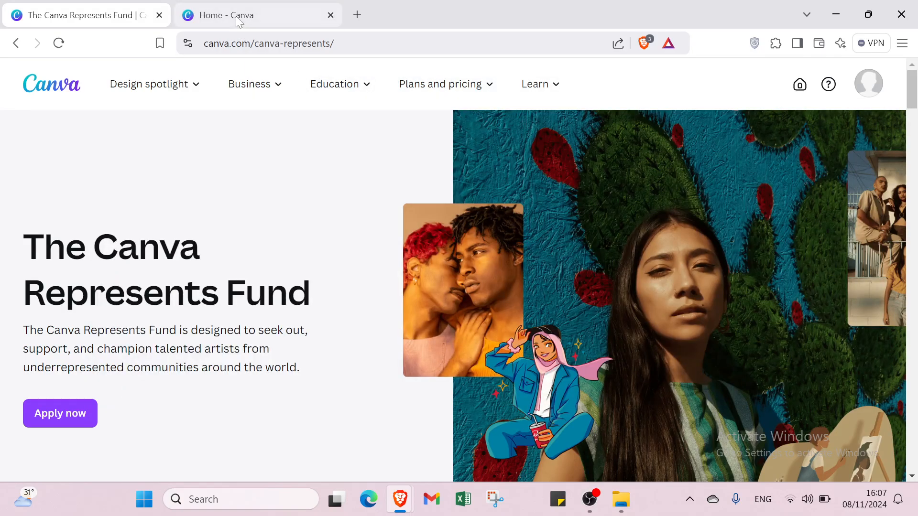
- Switch to the Canva home page and search for "youtube short videos"
click(238, 19)
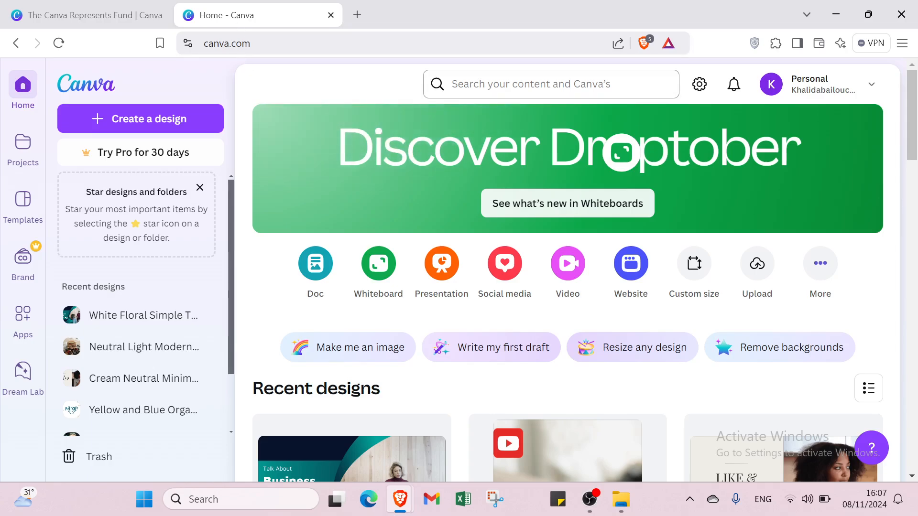
click(471, 84)
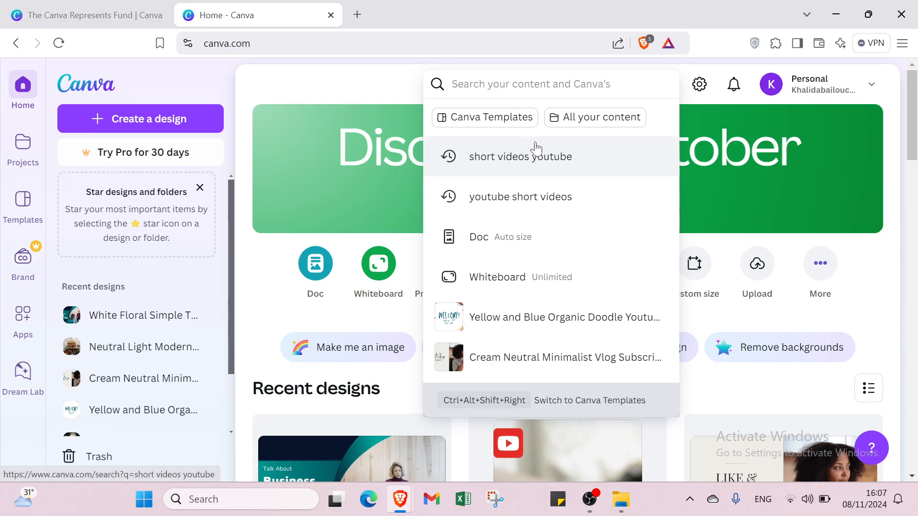
click(540, 200)
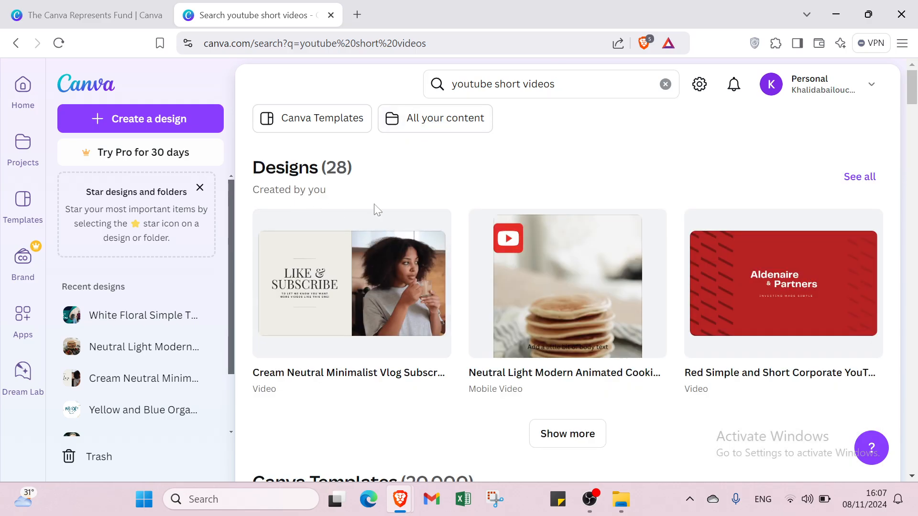
- Show all Canva Templates matching the search and browse the template results
scroll(694, 260, down, 5)
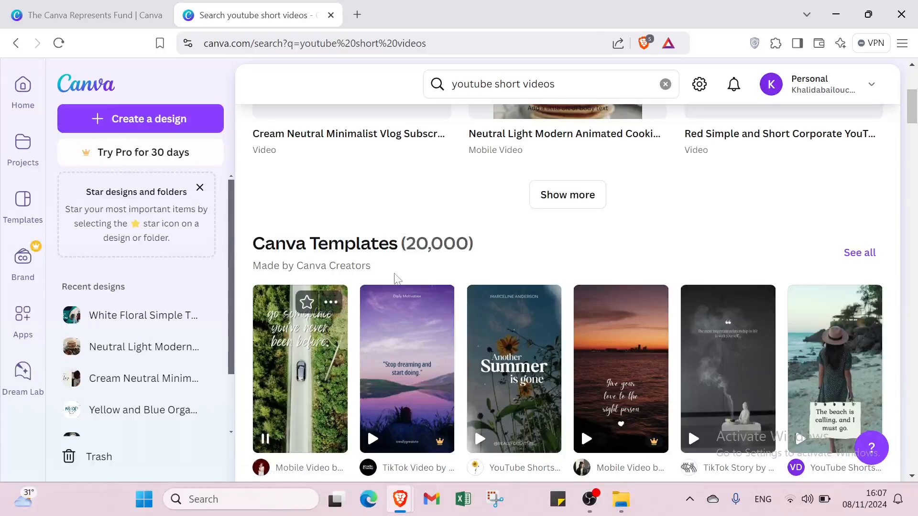
scroll(482, 263, down, 2)
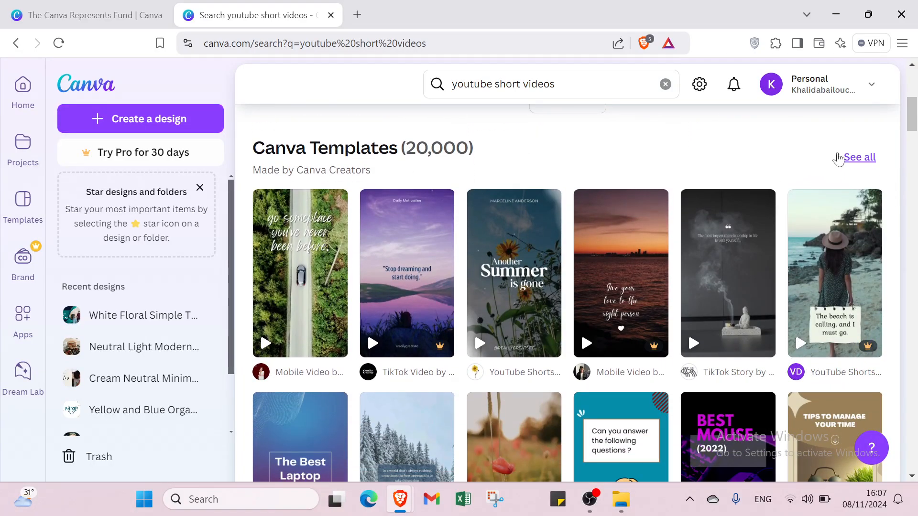
click(843, 157)
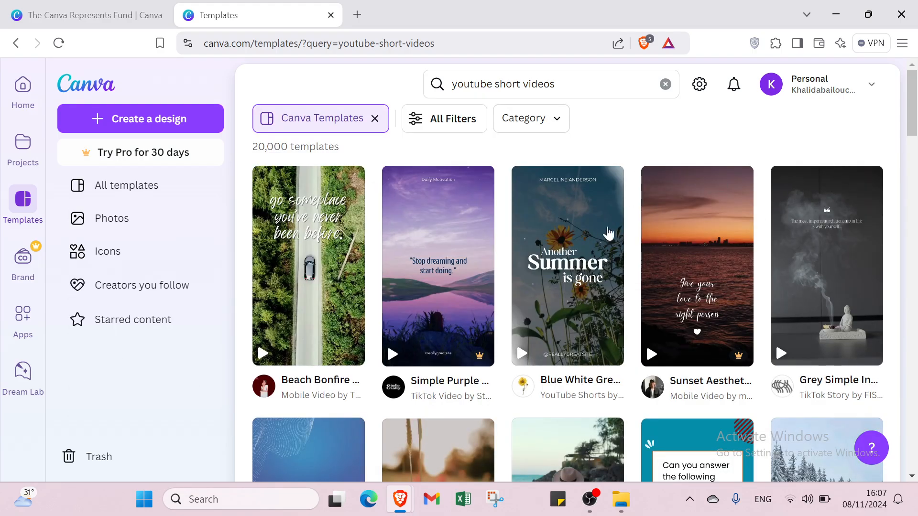
mouse_move(569, 294)
scroll(568, 293, down, 9)
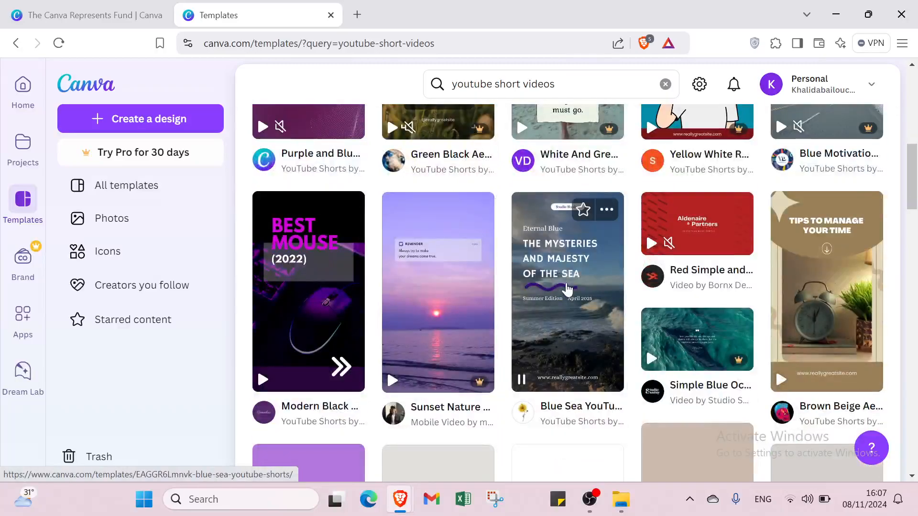
scroll(566, 287, up, 9)
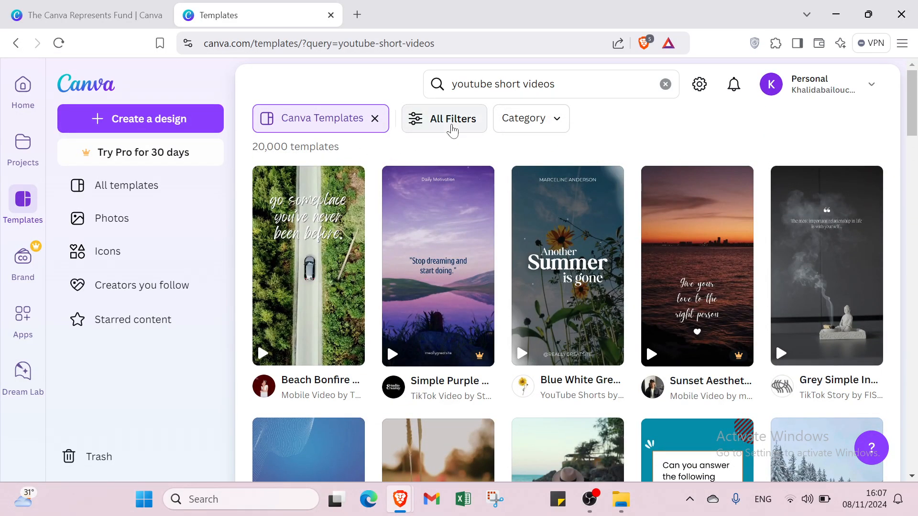
- Open all template filters and examine the subcategories under Business and Social Media
click(452, 128)
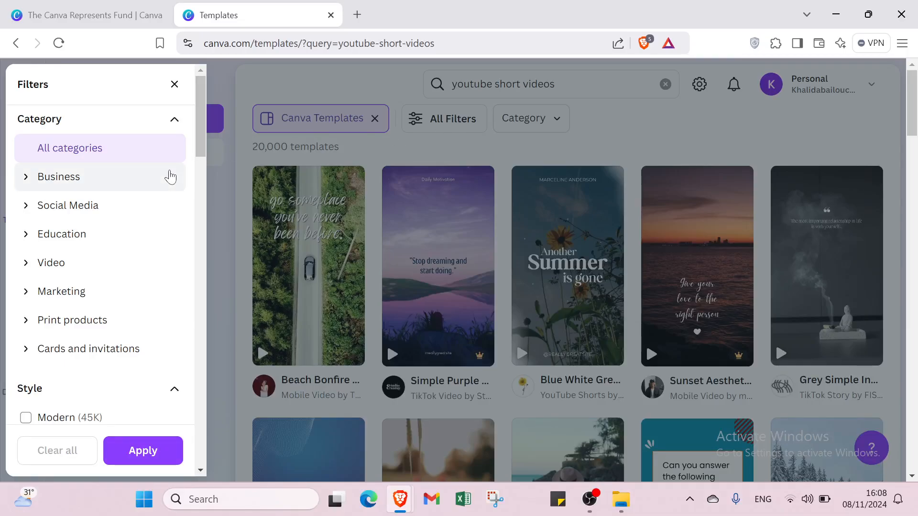
click(161, 185)
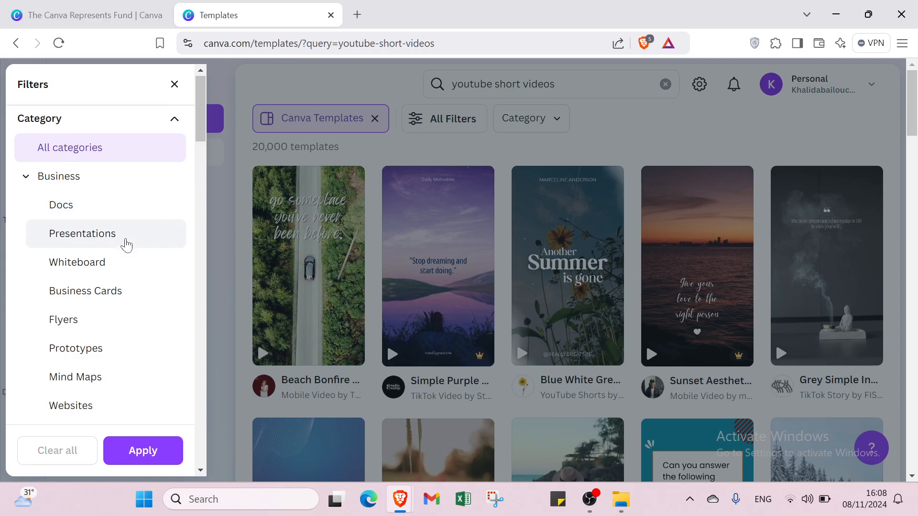
scroll(127, 244, down, 2)
scroll(127, 234, down, 1)
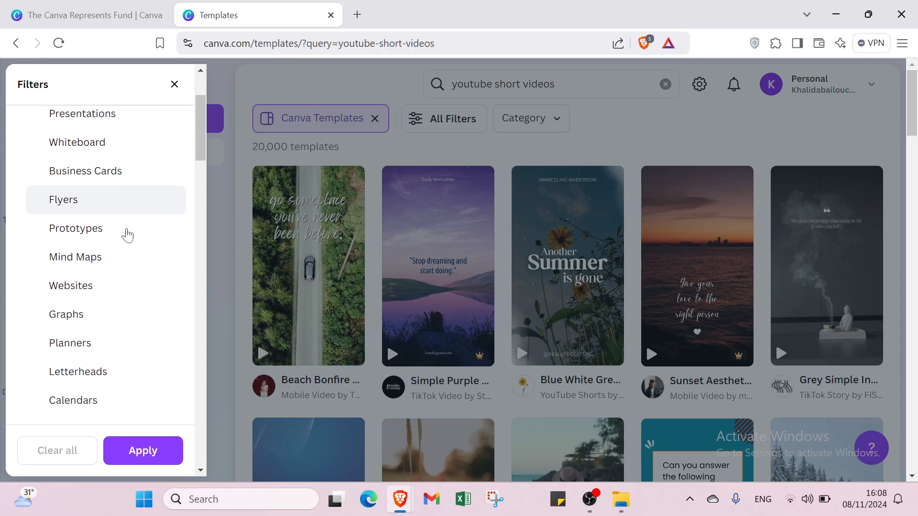
scroll(119, 240, down, 3)
scroll(119, 240, down, 5)
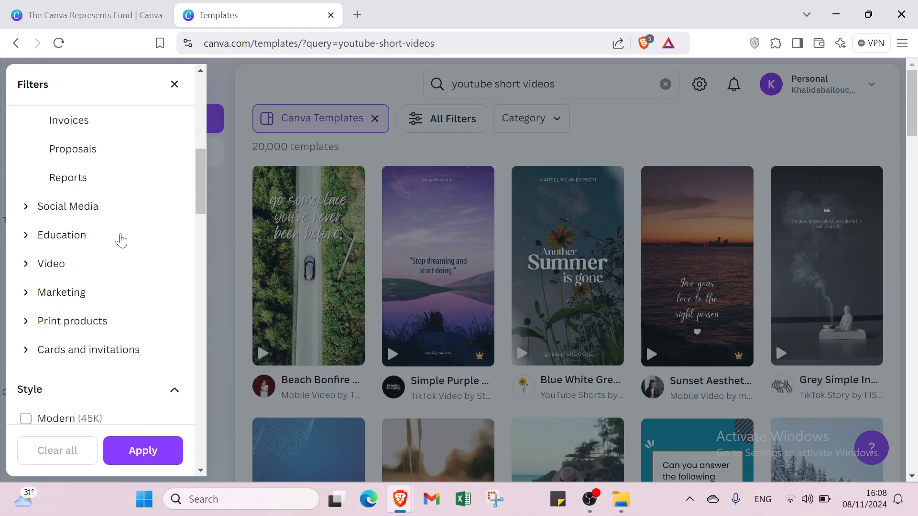
click(95, 146)
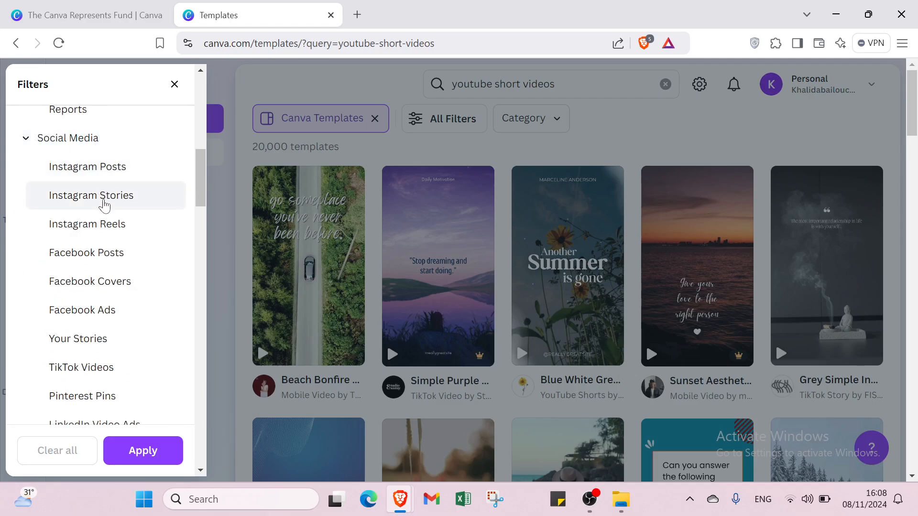
scroll(101, 234, down, 5)
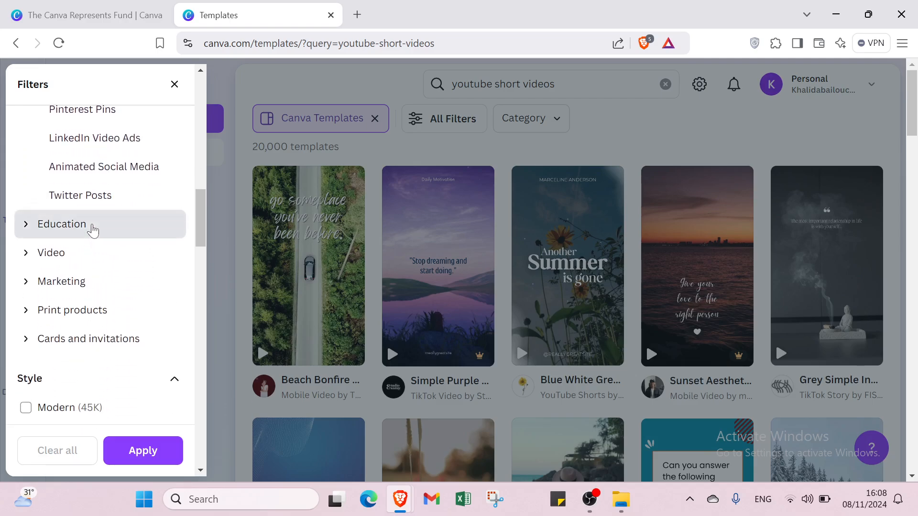
- Expand the Education, Video, Marketing, Print products, and Cards and invitations categories to examine their subcategories
click(90, 228)
click(88, 244)
scroll(86, 268, down, 3)
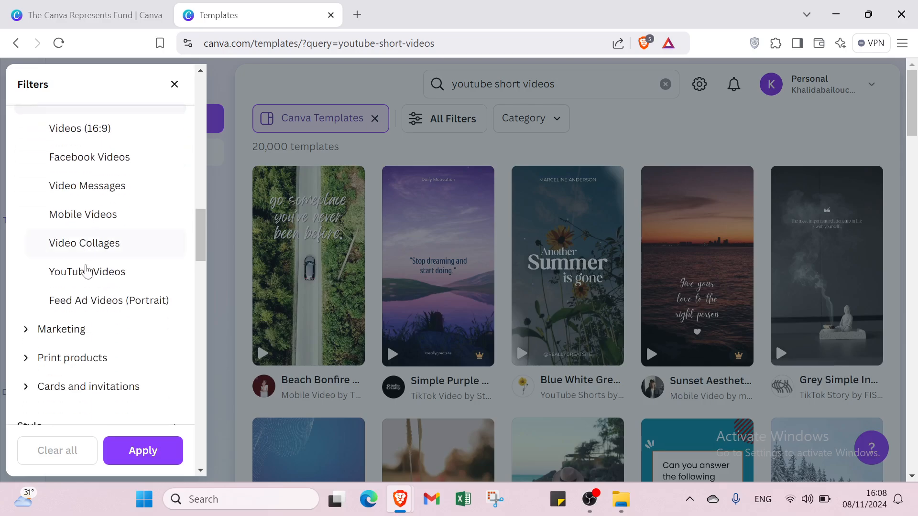
click(82, 329)
scroll(80, 320, down, 4)
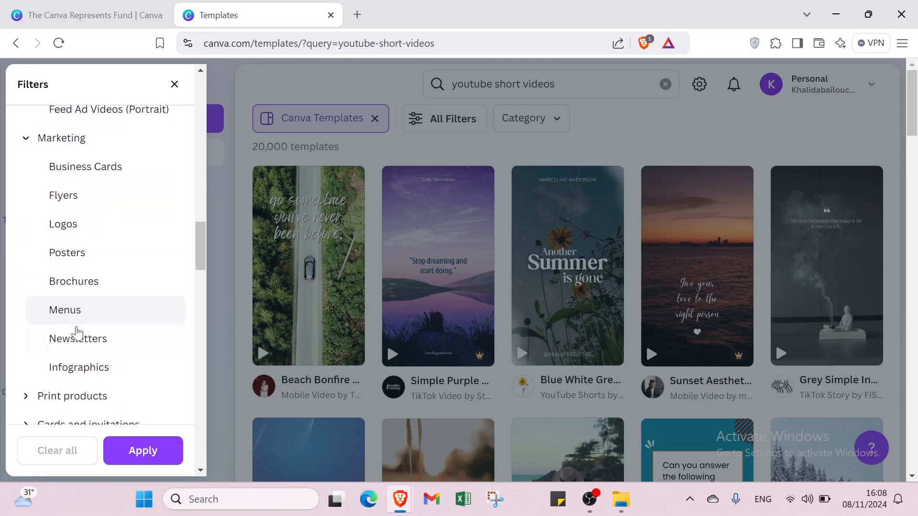
scroll(74, 325, down, 3)
click(79, 264)
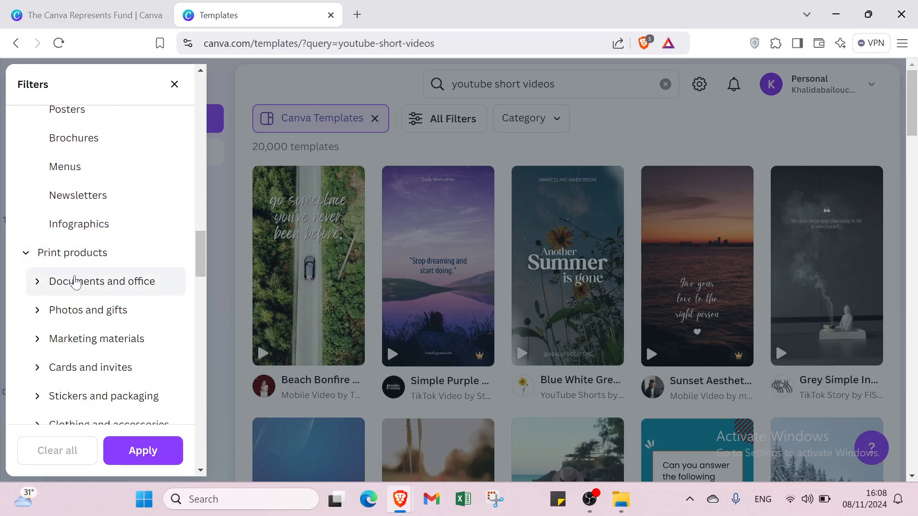
scroll(76, 285, down, 3)
click(89, 216)
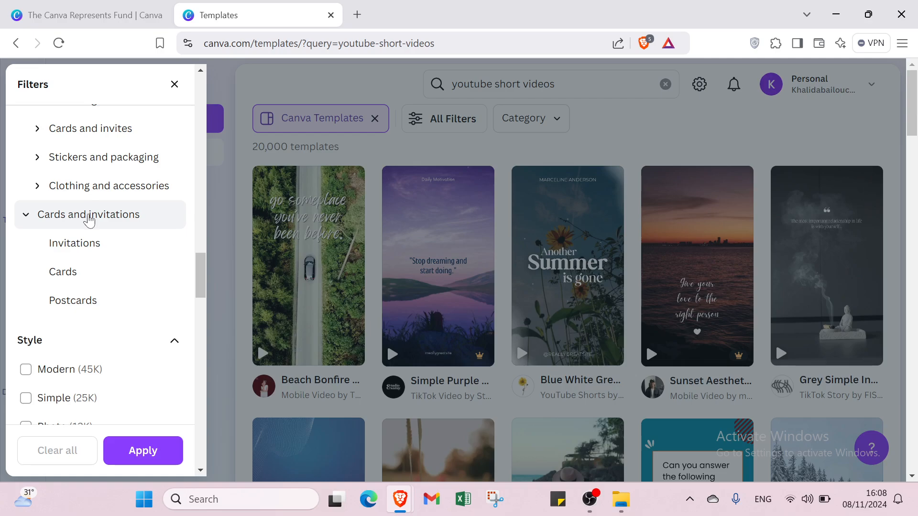
- Set the category filter to YouTube Videos under Video
scroll(90, 218, up, 12)
scroll(89, 218, up, 2)
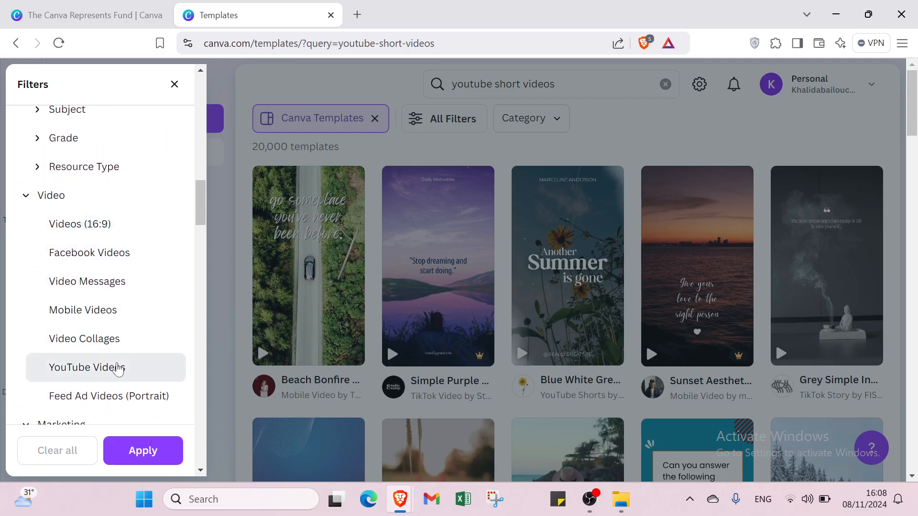
click(115, 366)
- Collapse the Format, Style and Language filter sections
scroll(115, 367, down, 14)
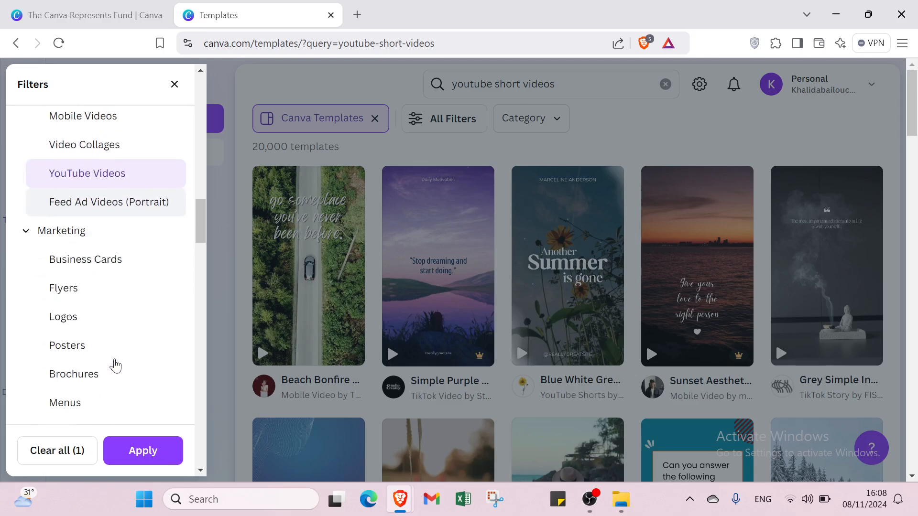
scroll(109, 337, down, 4)
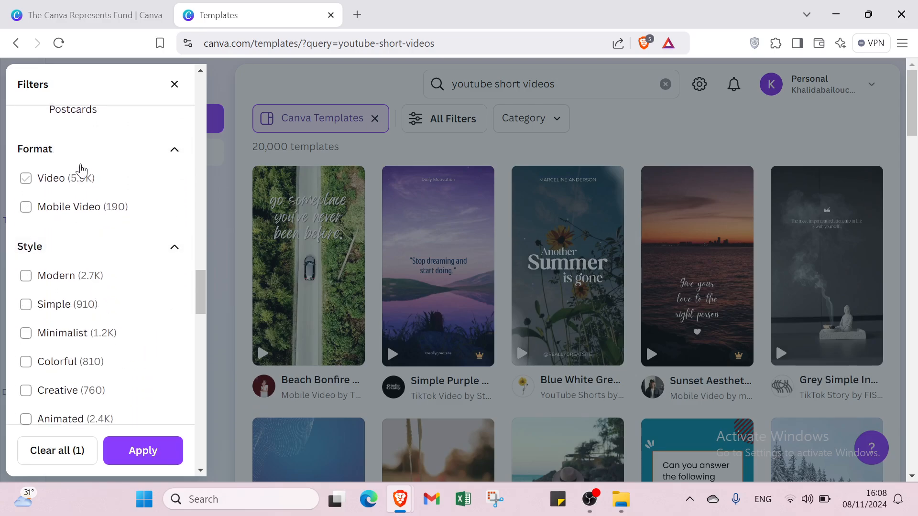
click(81, 152)
click(77, 180)
scroll(76, 177, down, 2)
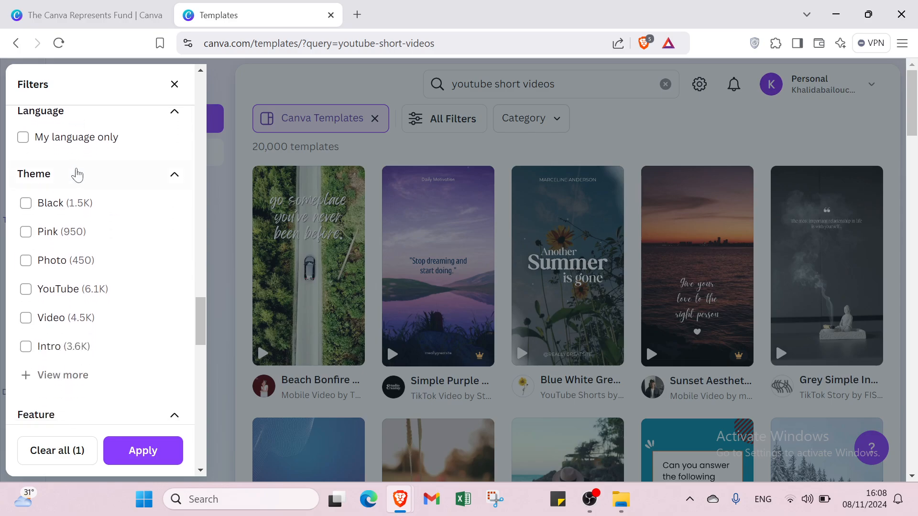
click(76, 114)
scroll(79, 154, up, 4)
scroll(79, 155, down, 3)
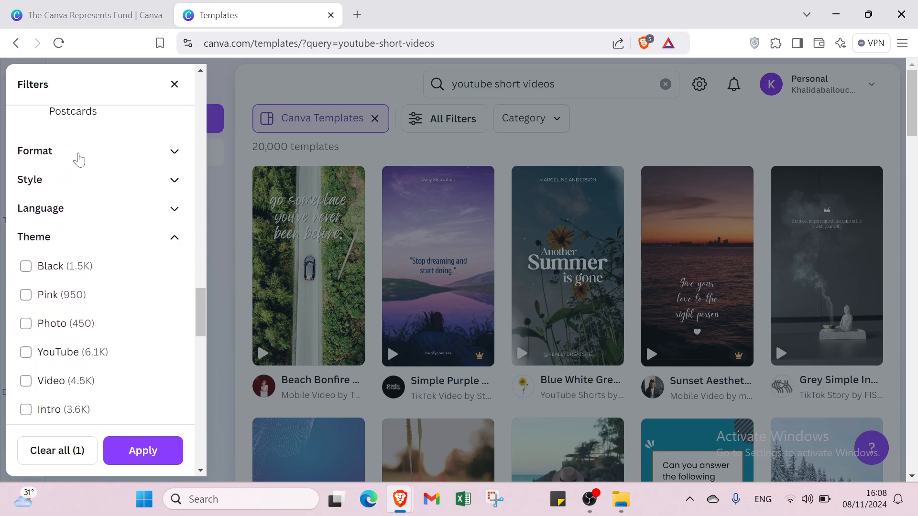
scroll(79, 163, up, 1)
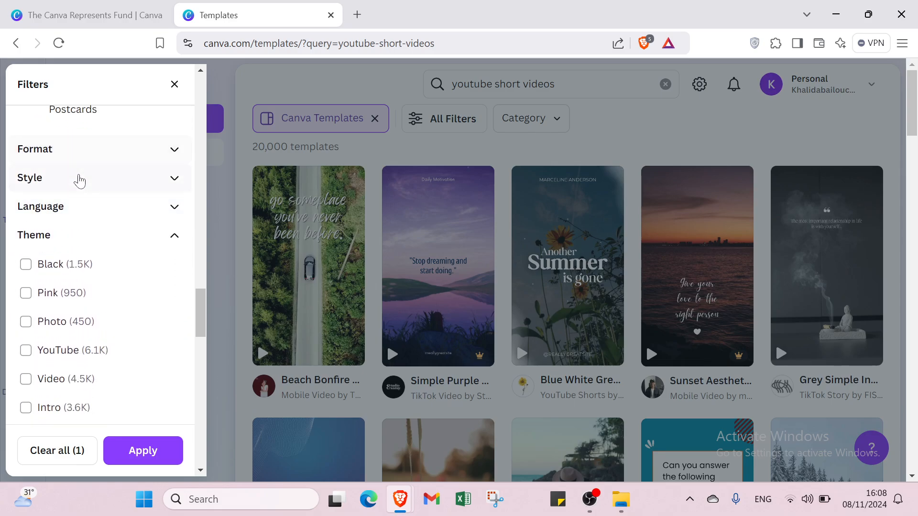
- Collapse the Theme, Feature, Grade, Subject and Topic filter sections
click(77, 247)
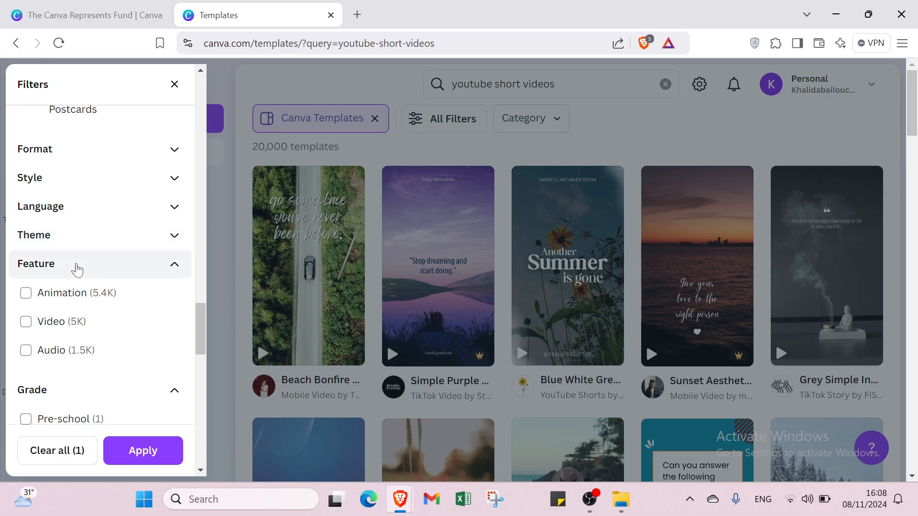
click(73, 266)
click(74, 296)
scroll(74, 287, down, 1)
click(72, 273)
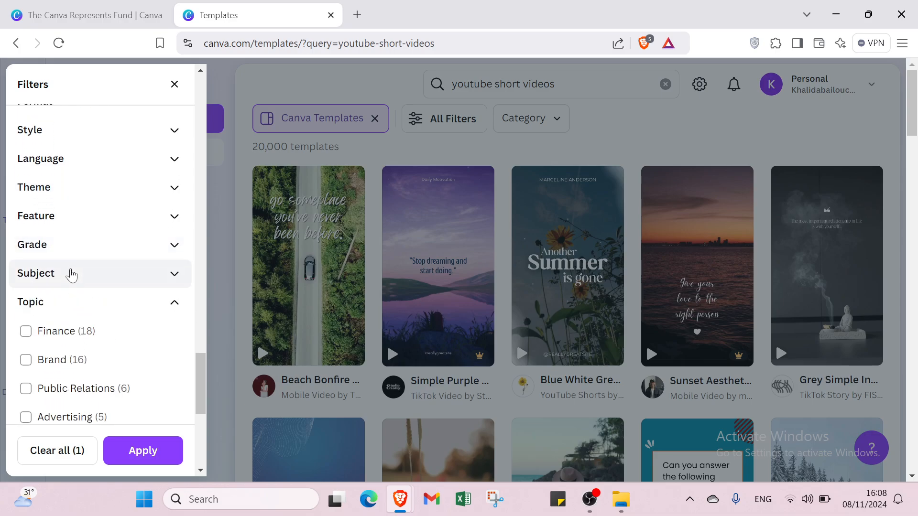
click(67, 303)
- Set the price filter to Free
scroll(70, 308, down, 1)
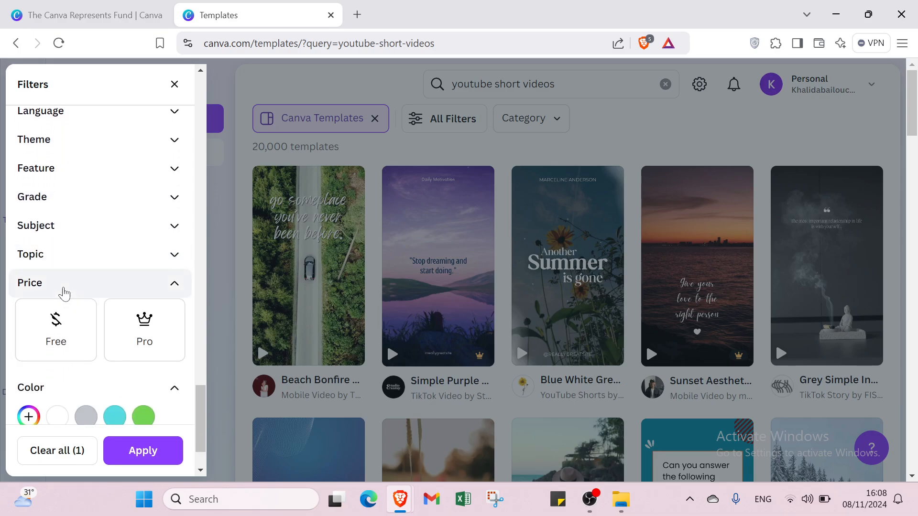
click(41, 335)
scroll(77, 340, down, 2)
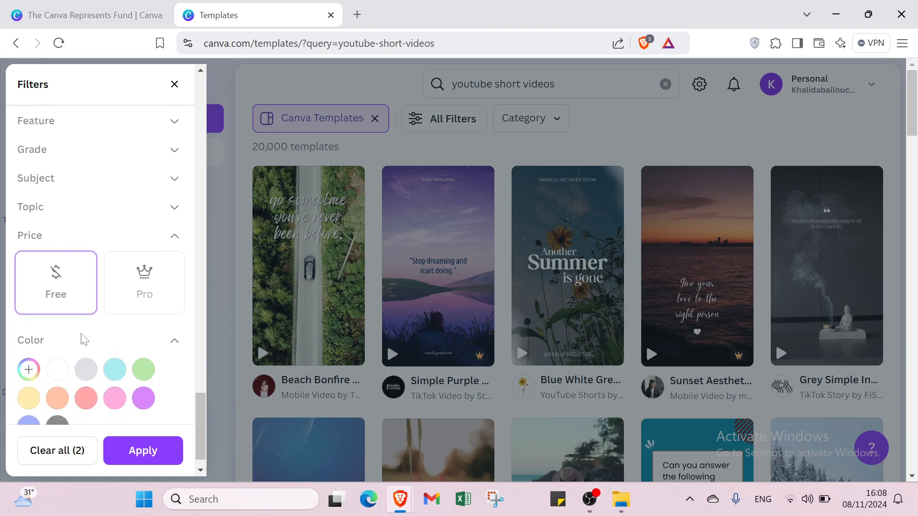
- Set the color filter to white and apply all chosen template filters
click(63, 339)
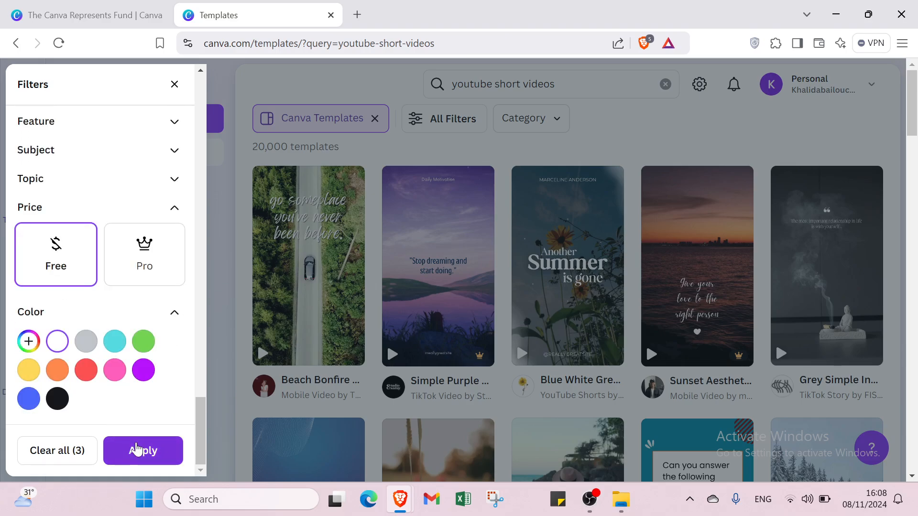
click(137, 449)
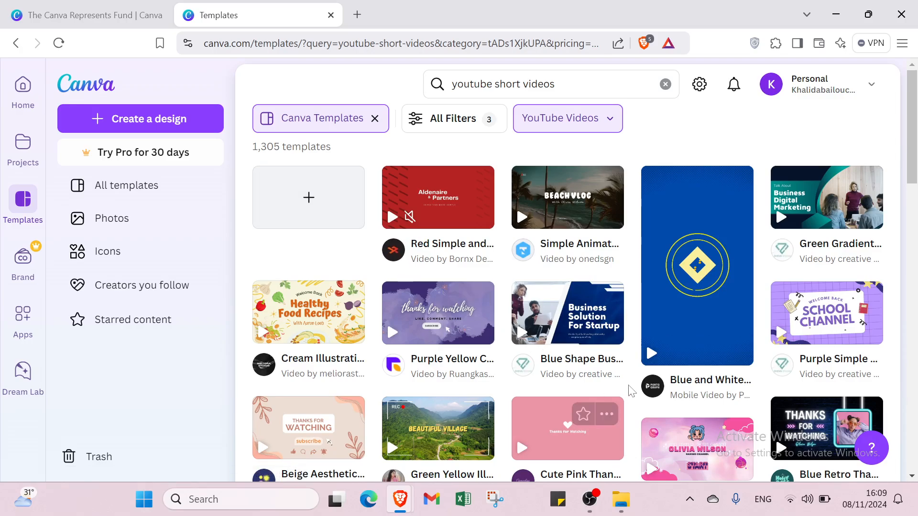
- Open the White Floral Simple Thanks For Watching Youtube Video template for customization and play it
scroll(478, 316, down, 4)
scroll(489, 290, down, 1)
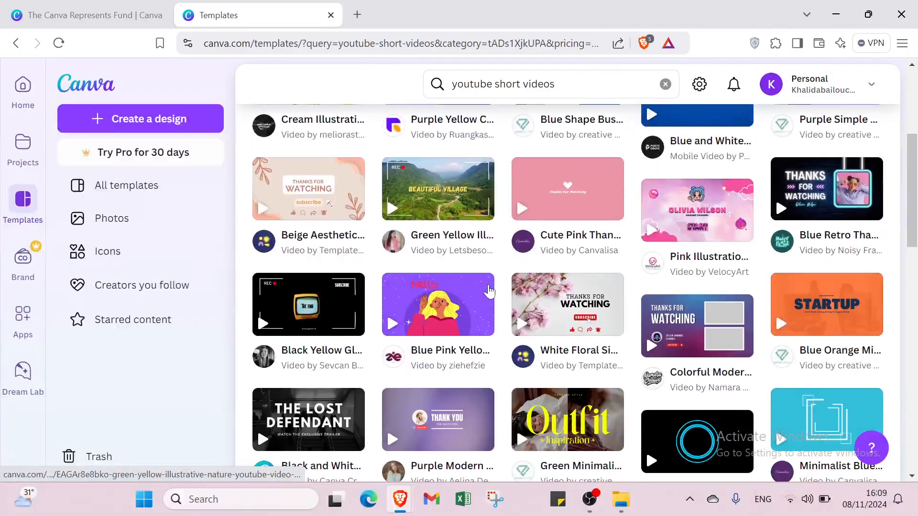
scroll(478, 297, down, 2)
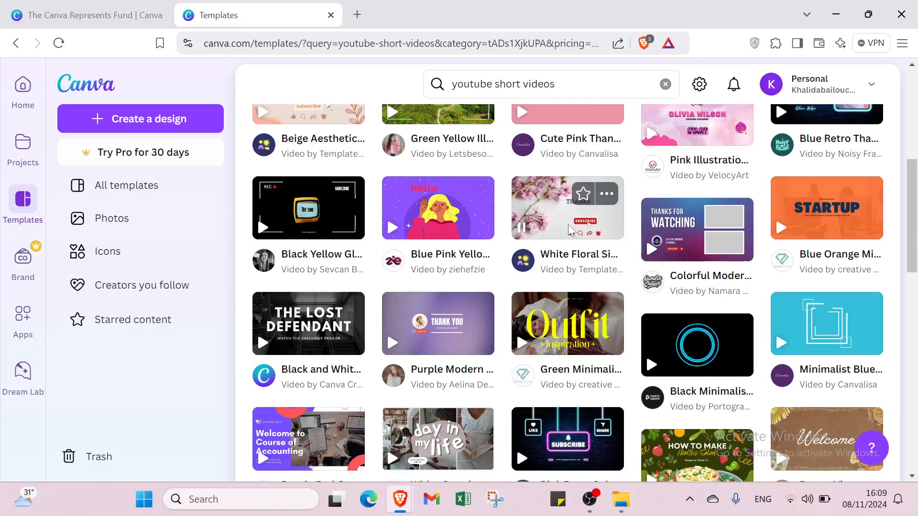
click(576, 258)
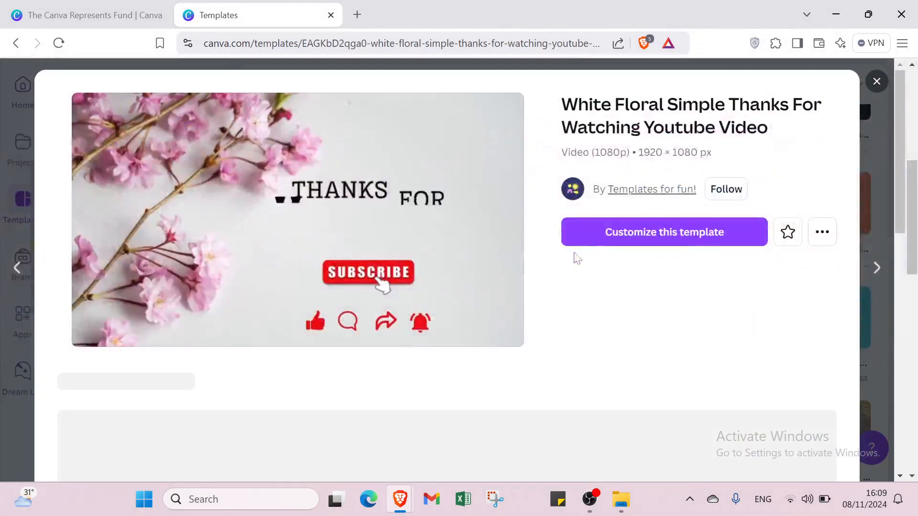
click(627, 238)
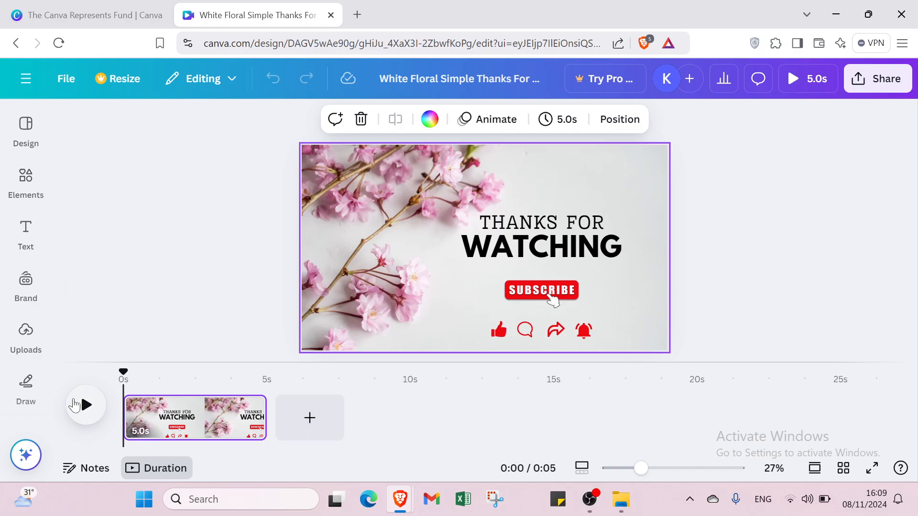
click(74, 405)
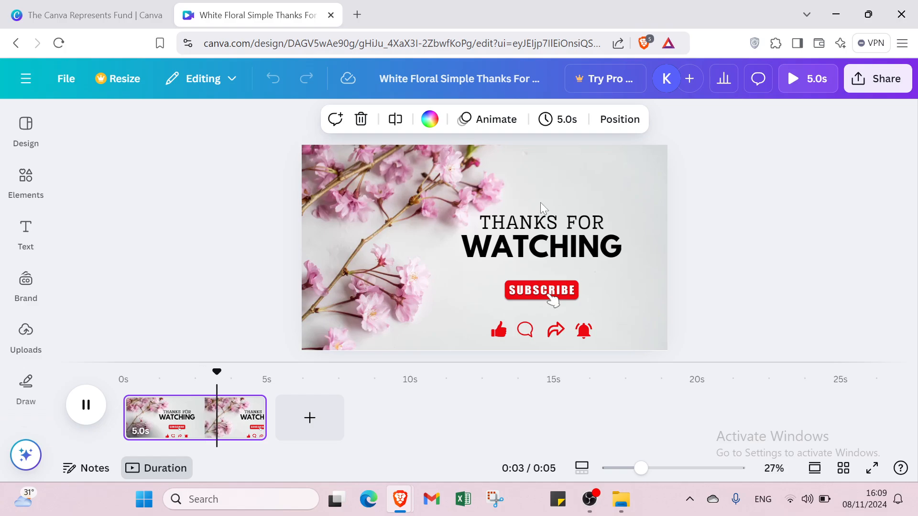
- Search the design library for "short youtube videos" and look through the matching styles and templates
click(26, 125)
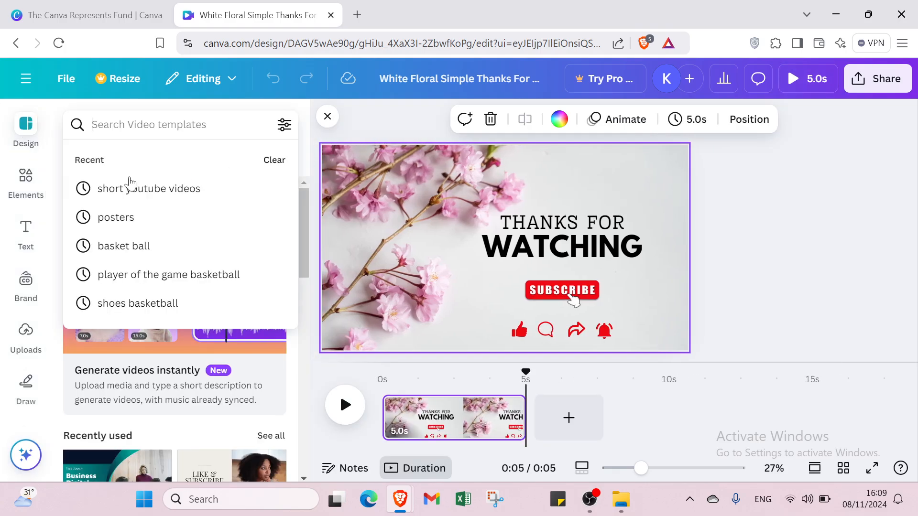
click(129, 189)
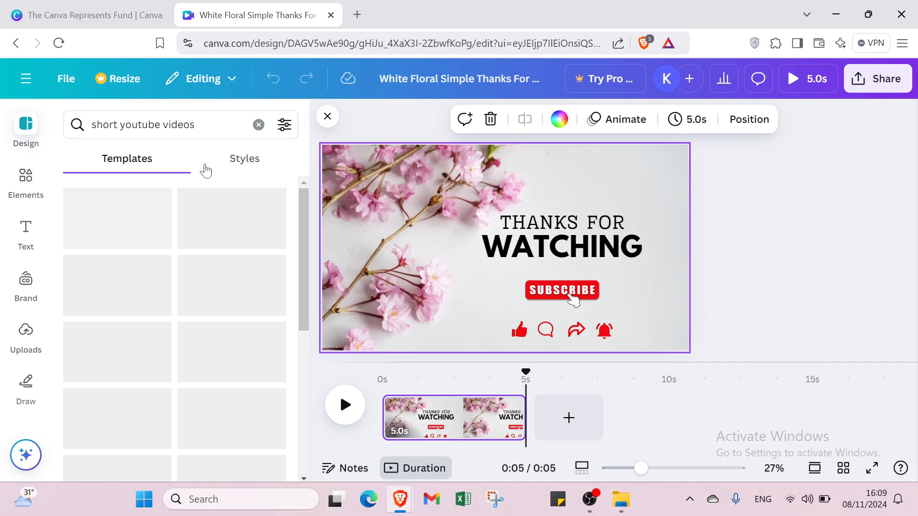
click(245, 162)
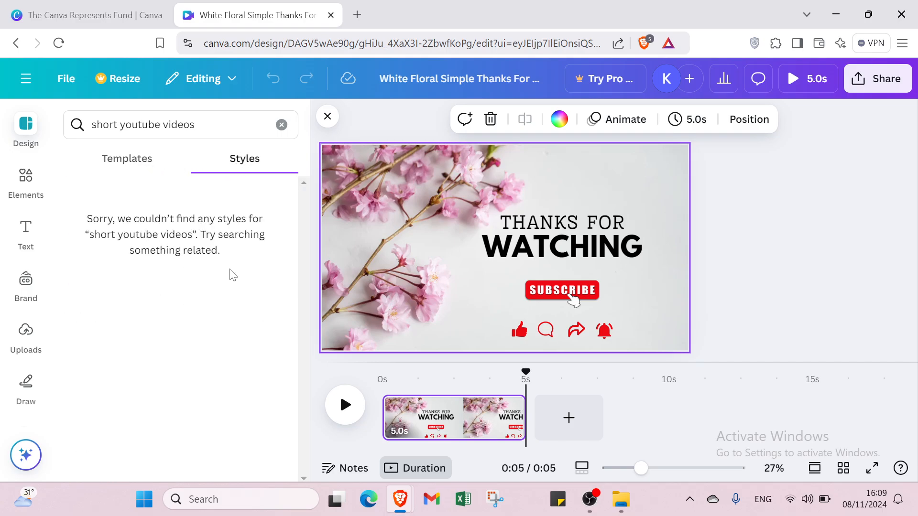
click(110, 165)
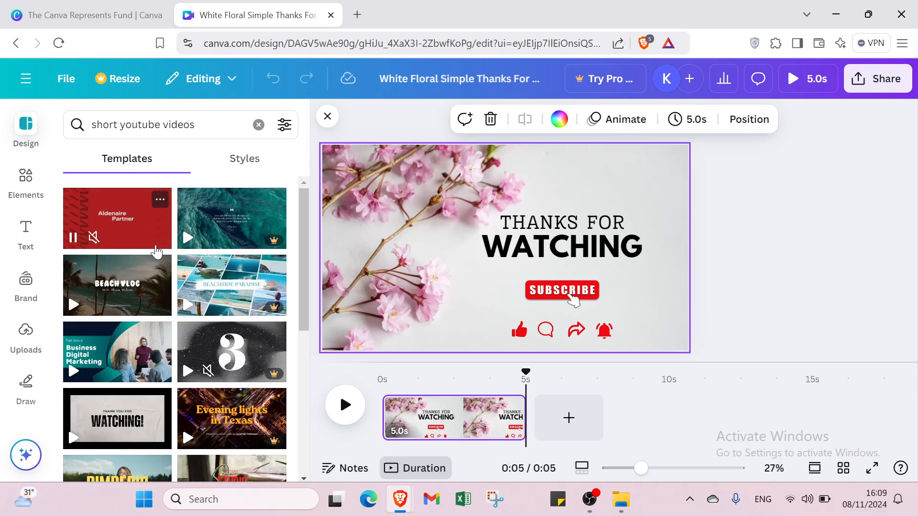
scroll(143, 250, down, 4)
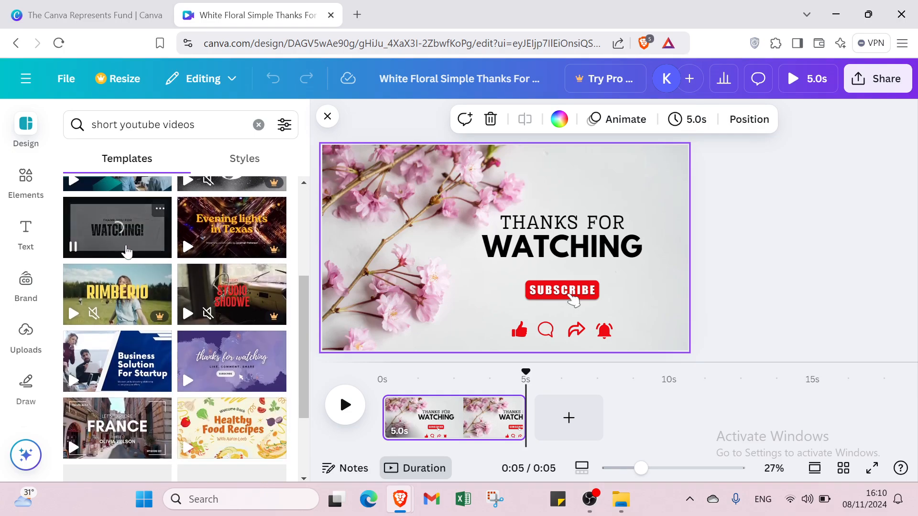
scroll(201, 314, down, 5)
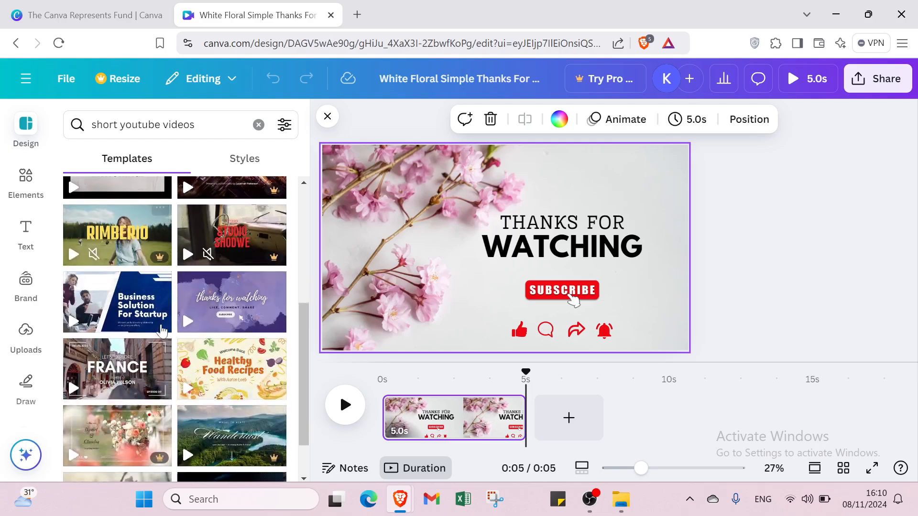
scroll(186, 306, down, 5)
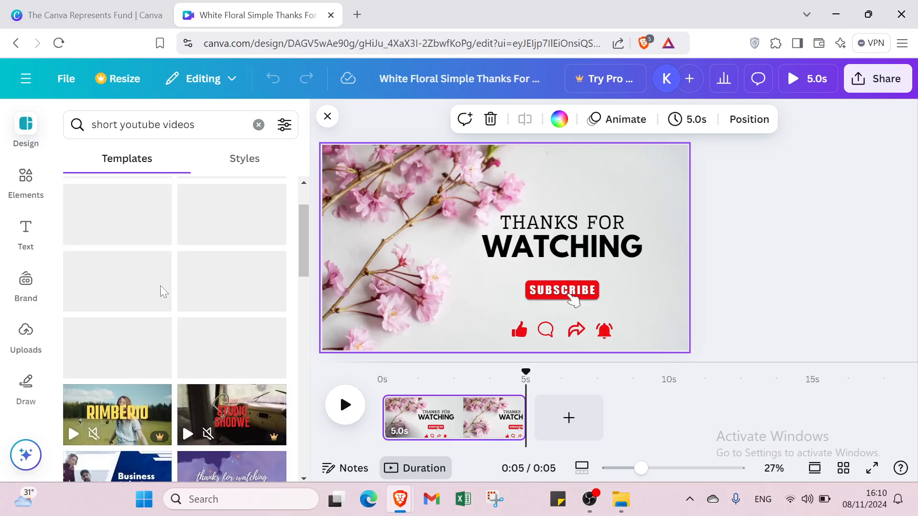
- Search the elements for "videos shorts youtube" and add the 26-second video of the woman holding a phone to the page
click(26, 180)
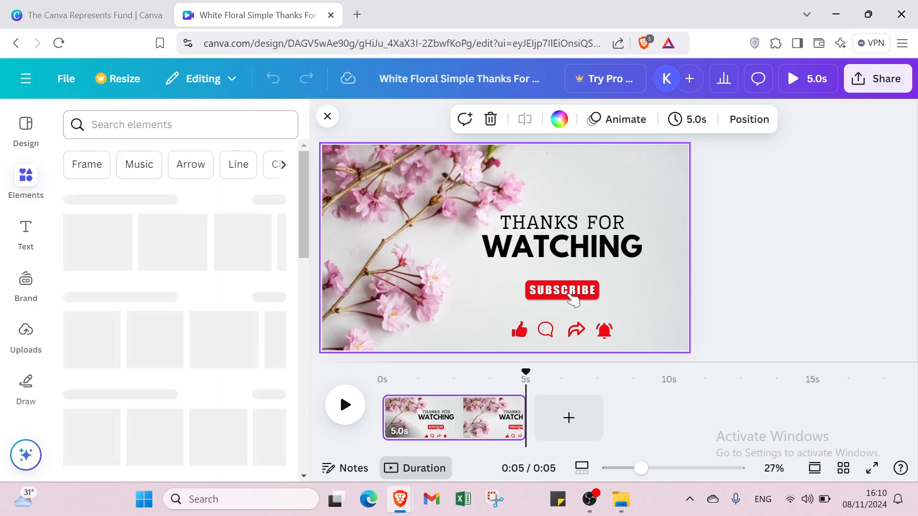
click(149, 193)
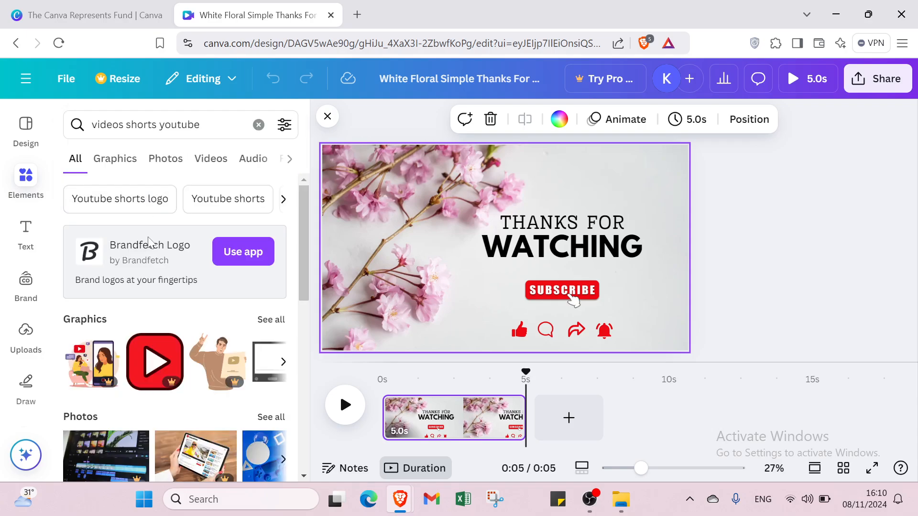
click(207, 162)
scroll(123, 293, down, 3)
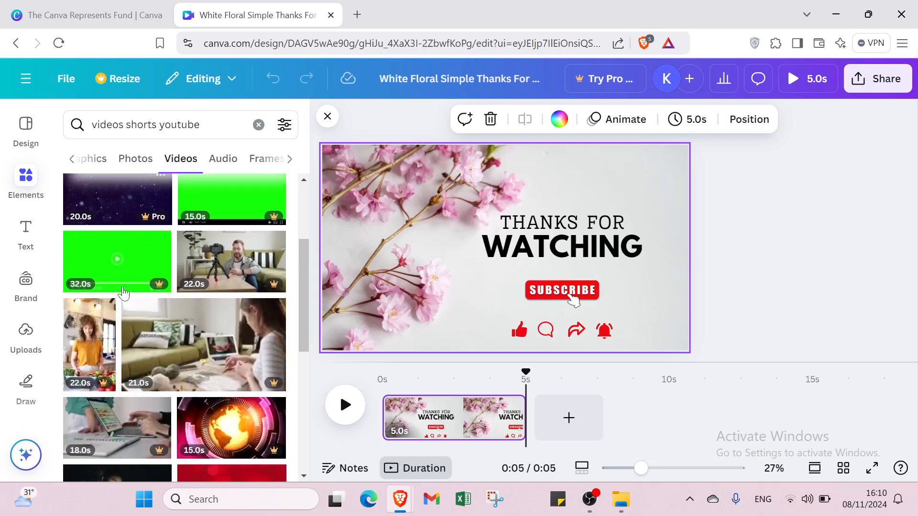
scroll(123, 293, down, 5)
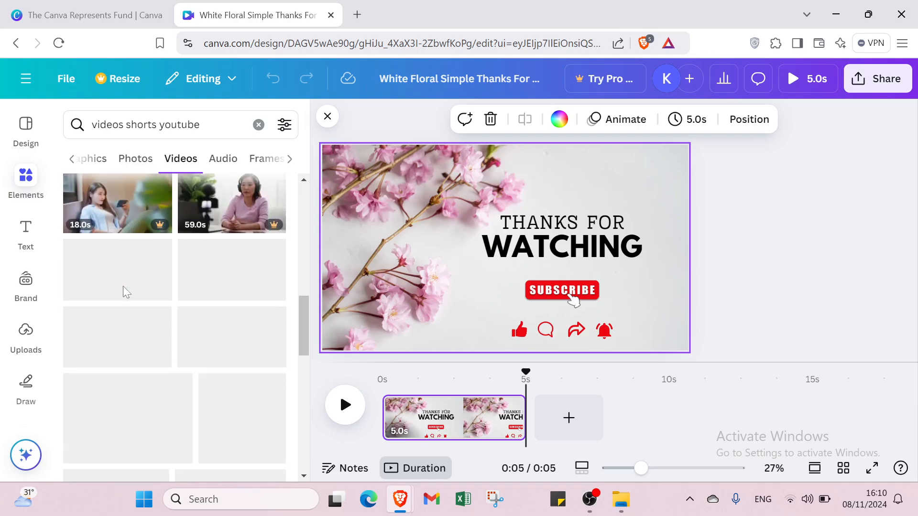
scroll(128, 297, down, 2)
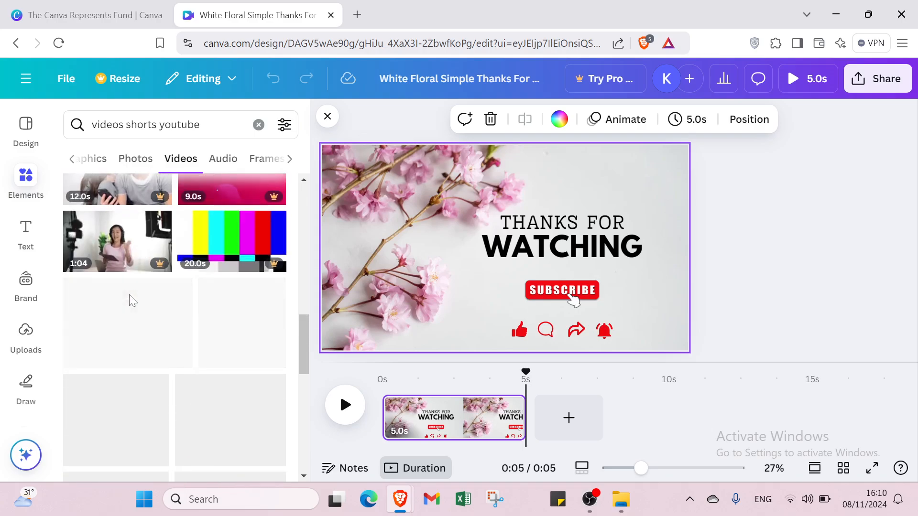
scroll(130, 300, down, 1)
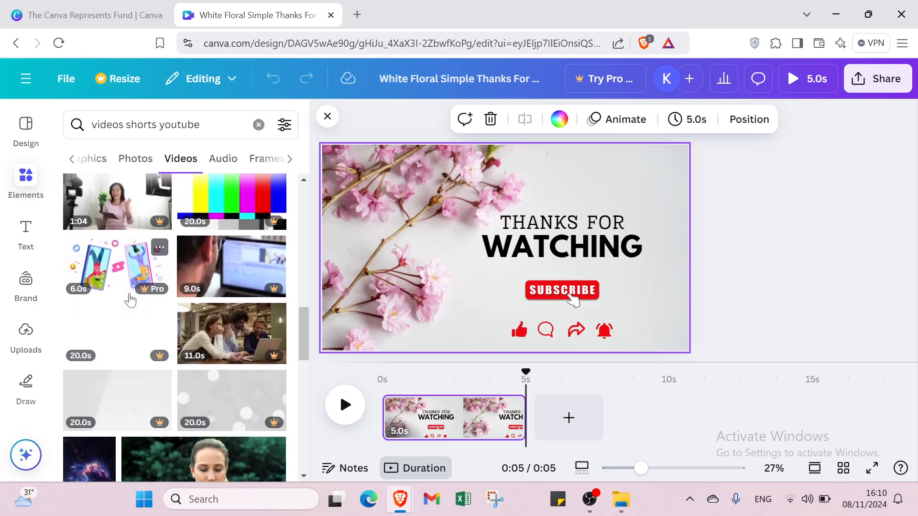
scroll(130, 300, down, 2)
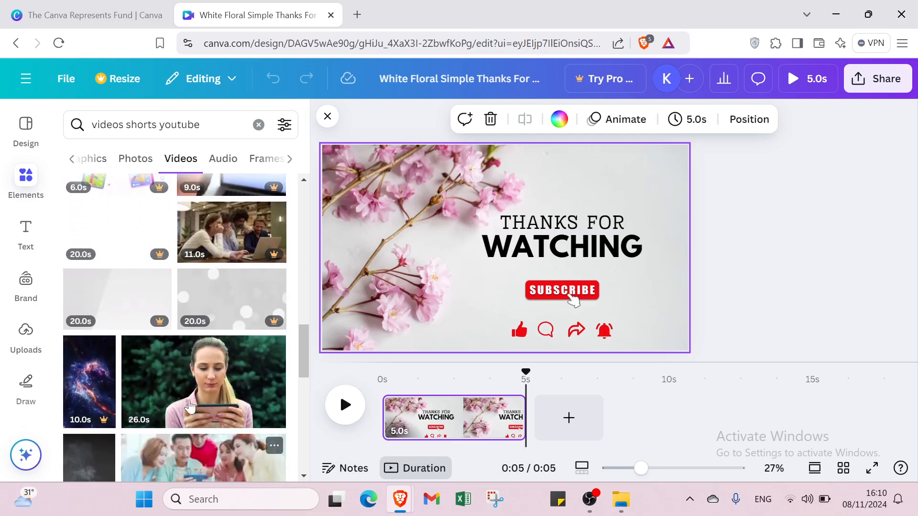
click(204, 393)
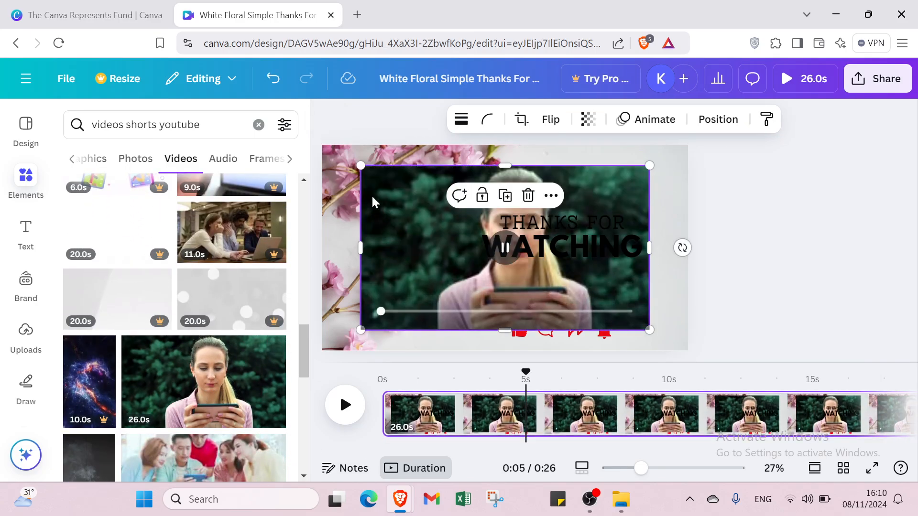
- Enlarge the added clip to cover the whole page, close the elements library and play the video
drag(348, 163, 322, 143)
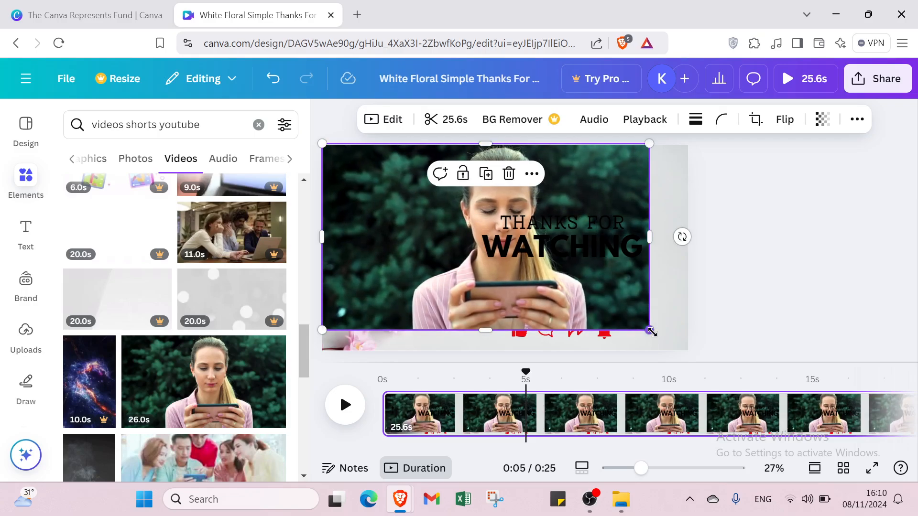
drag(649, 330, 697, 342)
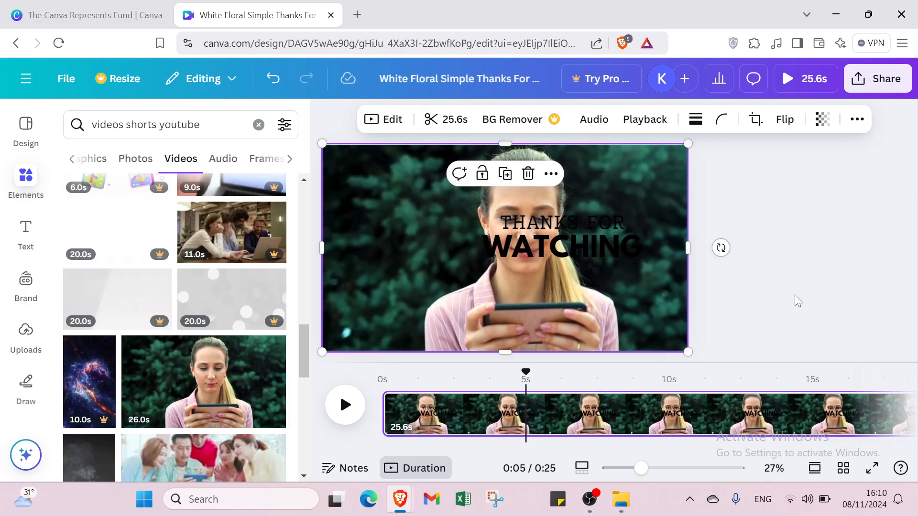
click(795, 301)
click(506, 248)
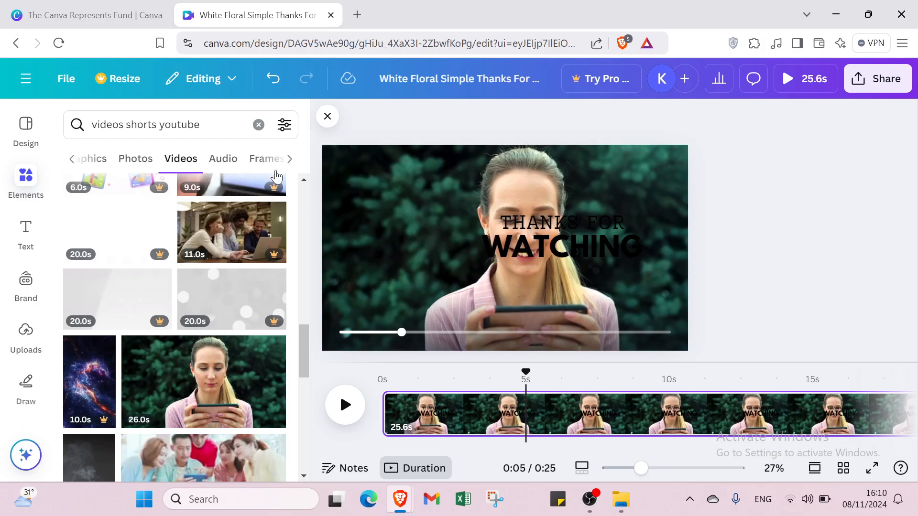
click(327, 117)
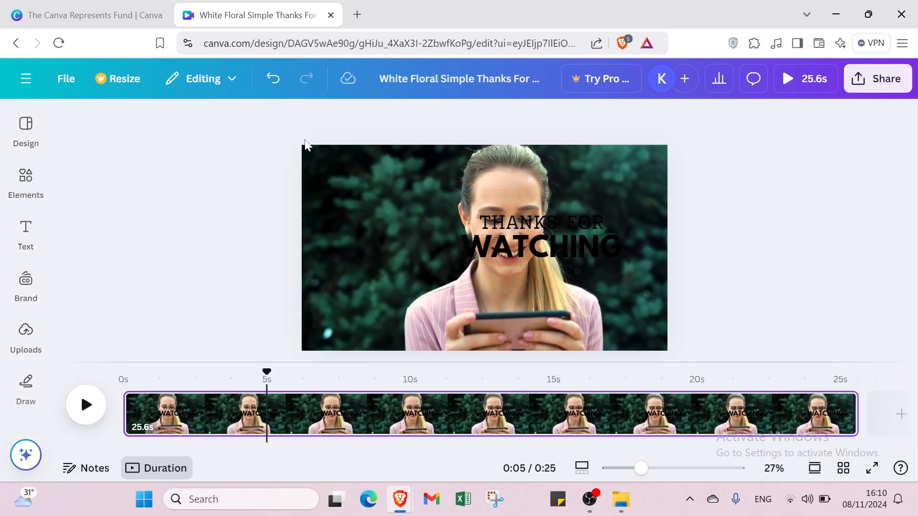
click(90, 411)
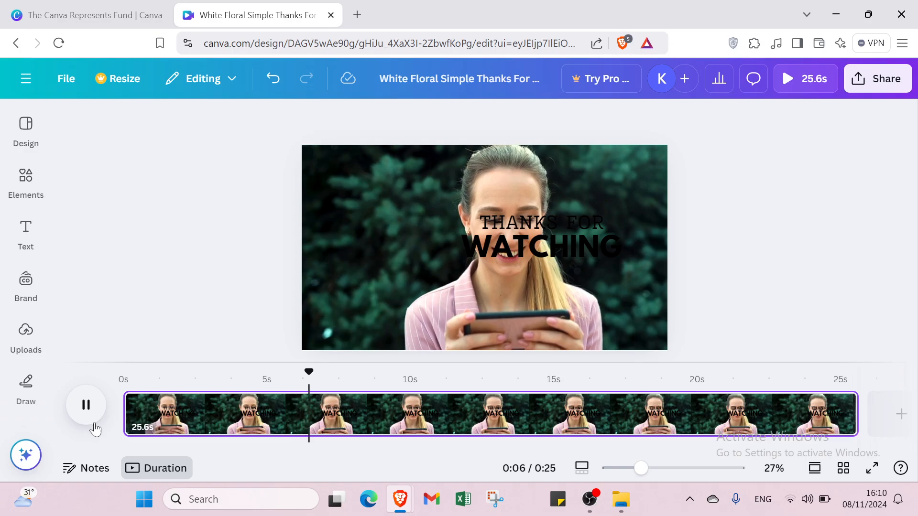
- Delete the THANKS FOR and WATCHING texts from the page
click(511, 229)
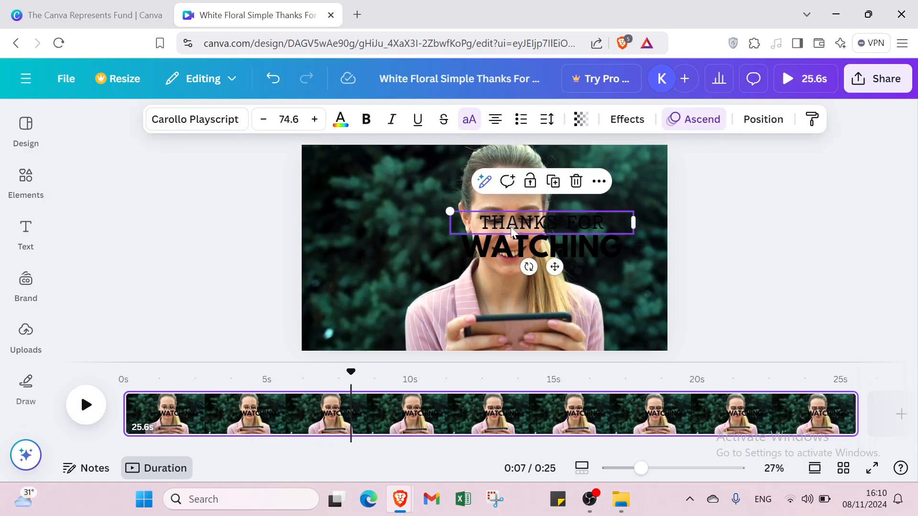
click(511, 225)
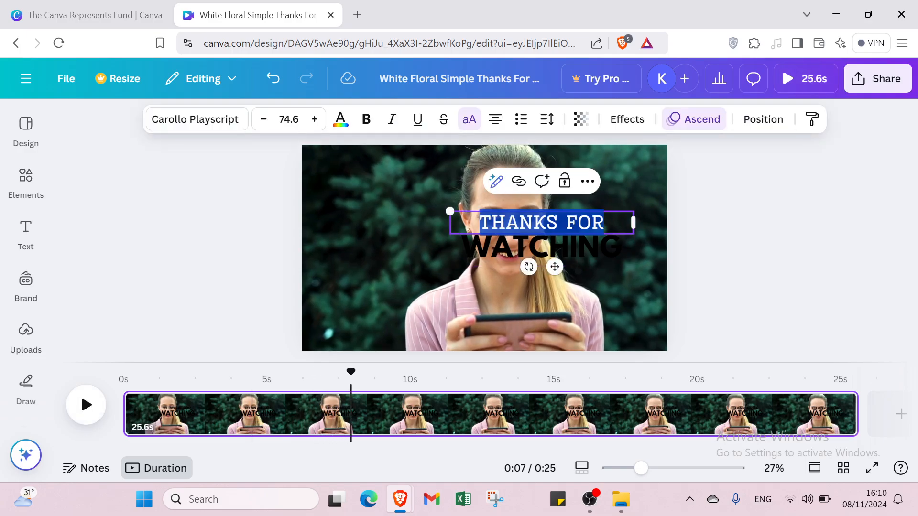
key(BackSpace)
click(499, 254)
key(Delete)
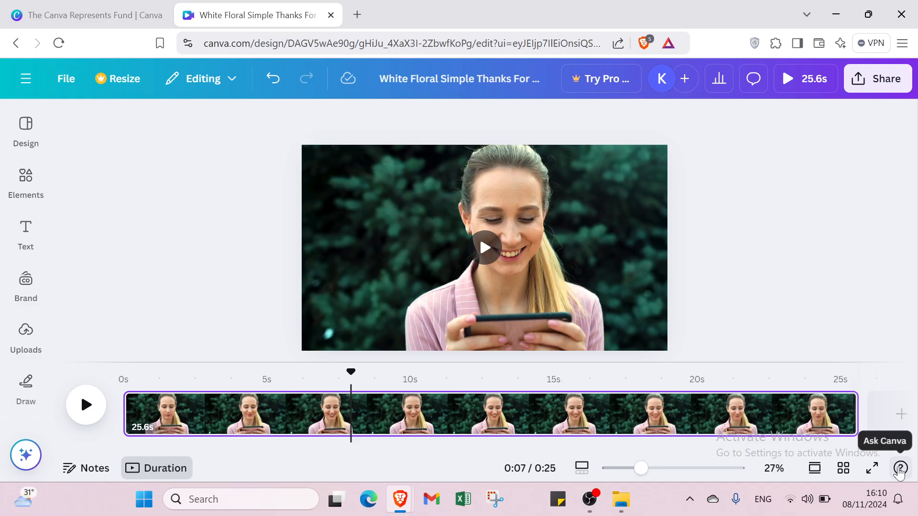
click(25, 388)
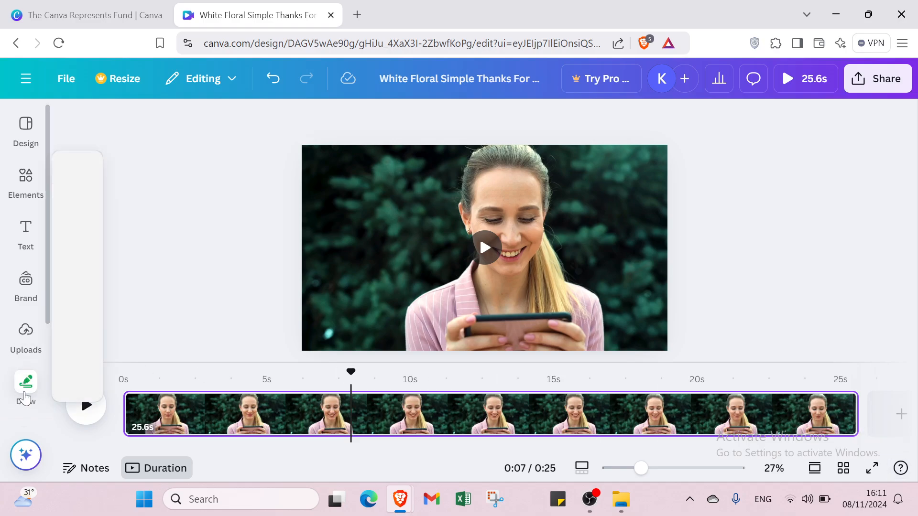
click(26, 232)
click(34, 132)
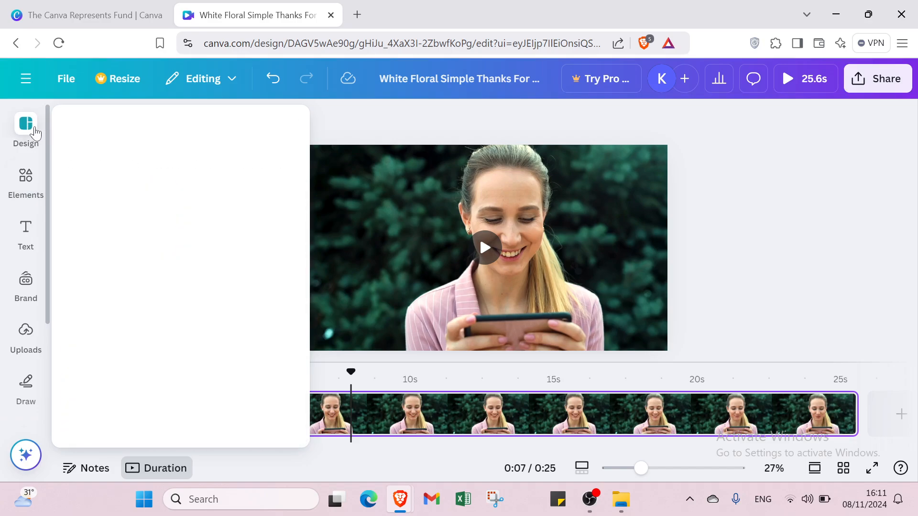
- Search the elements for a YouTube logo with the query "YOUTUBE ;OGO" and show only the graphics
click(29, 189)
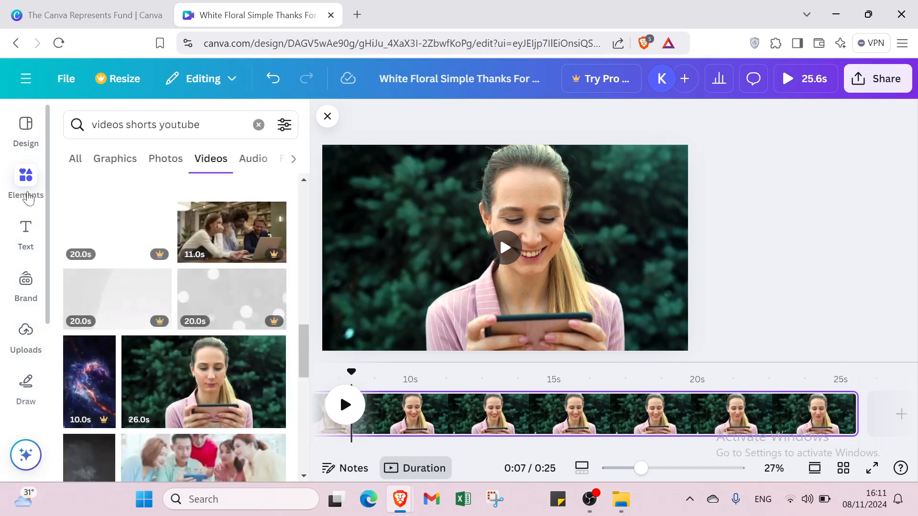
click(257, 125)
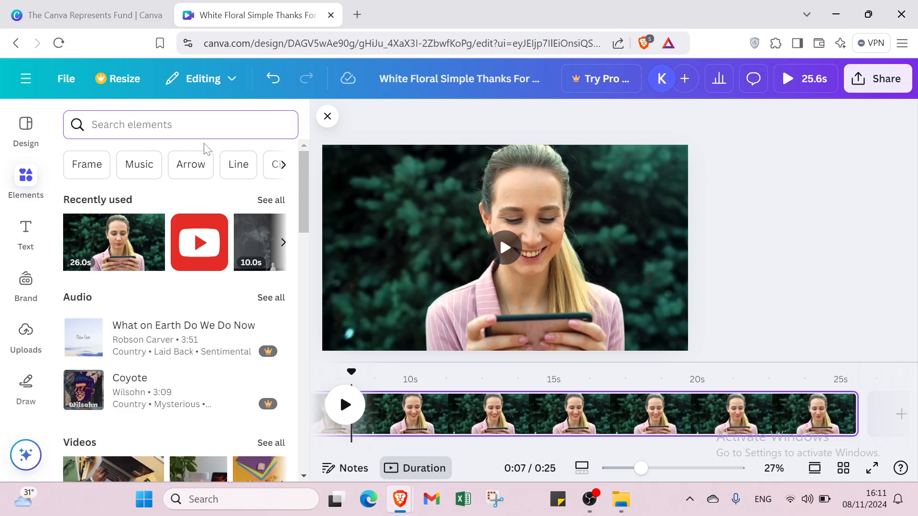
text(YOU)
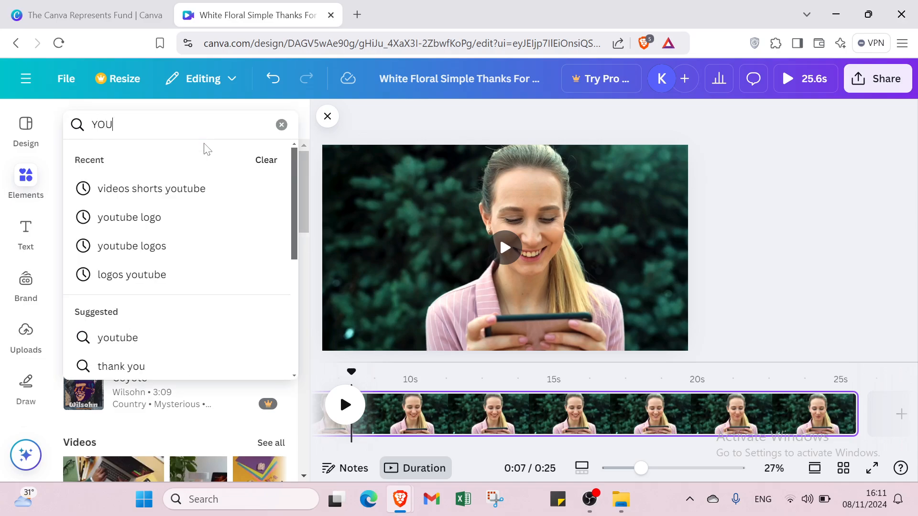
text(TUBE)
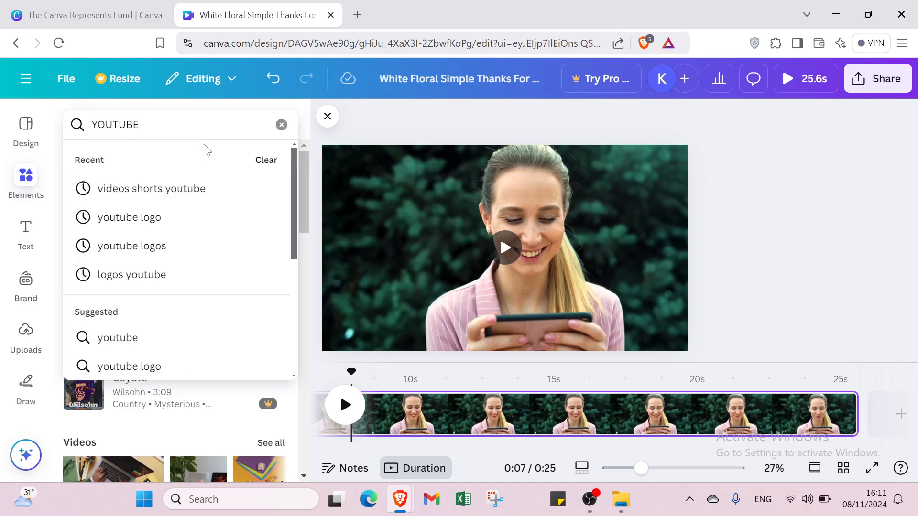
text( ;OGO)
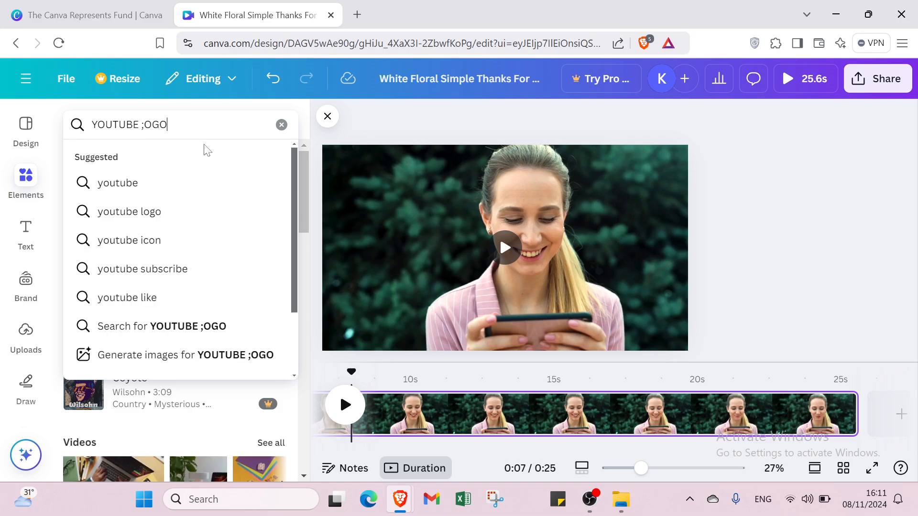
key(Return)
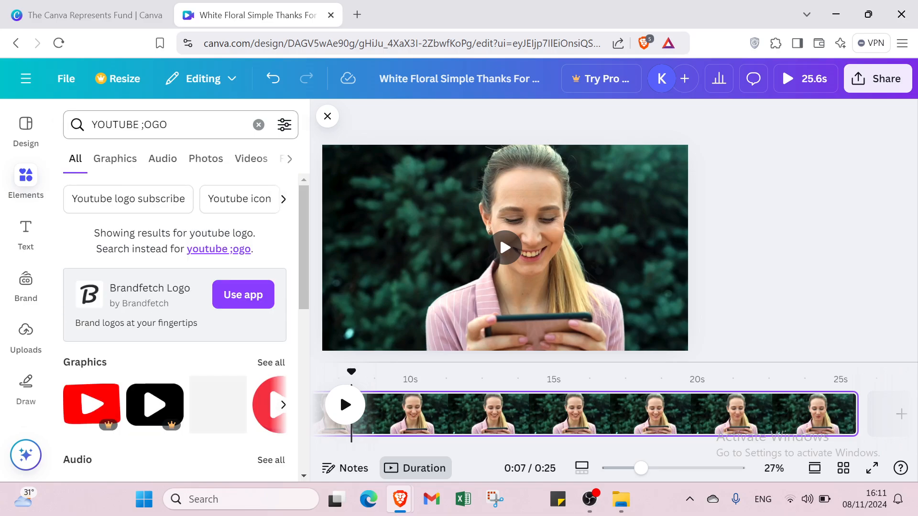
click(127, 165)
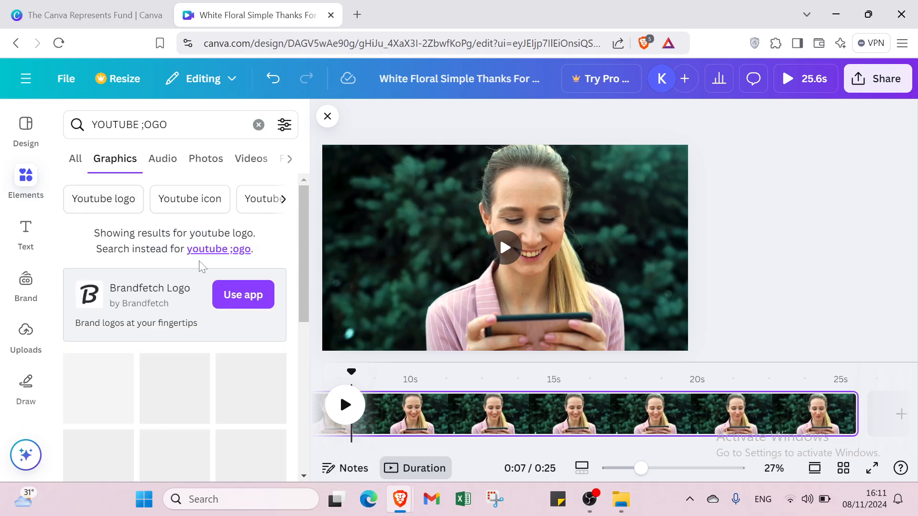
- Add the red play-button graphic with SUBSCRIBE below it and shrink it into the upper-left corner of the page
scroll(211, 338, down, 5)
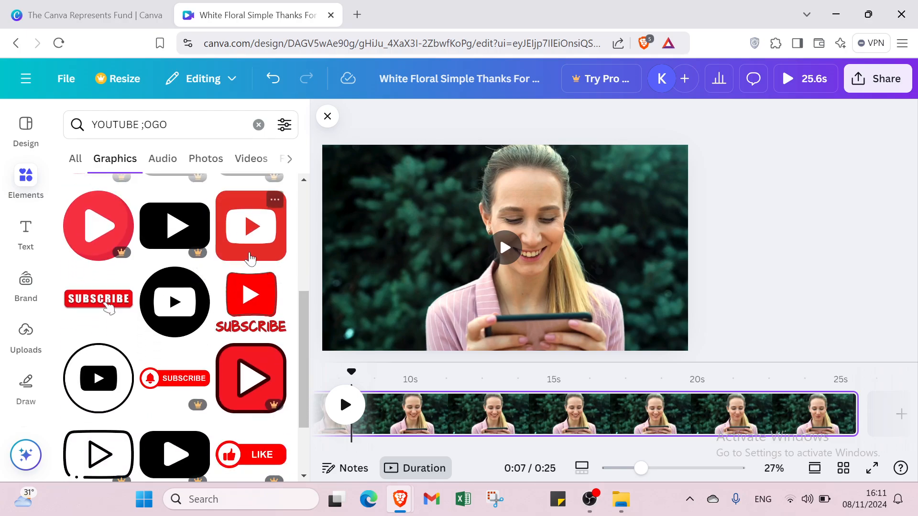
scroll(252, 249, down, 2)
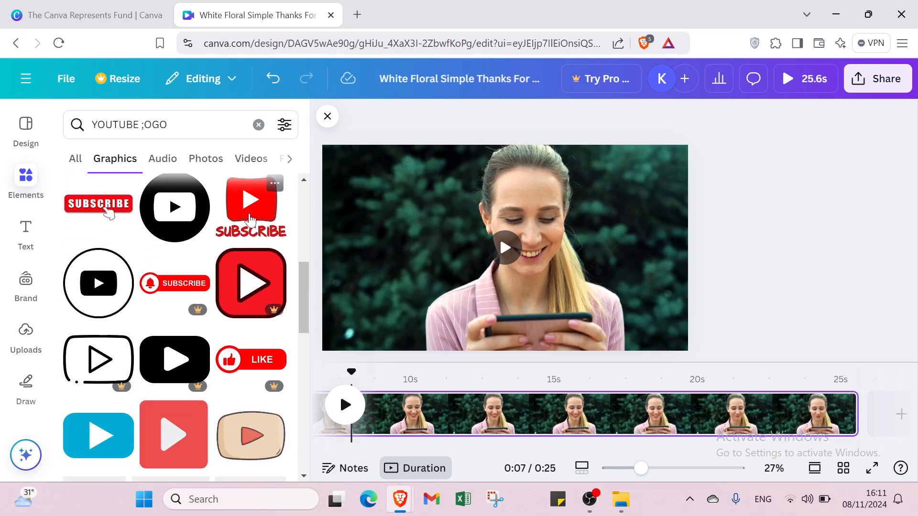
click(251, 225)
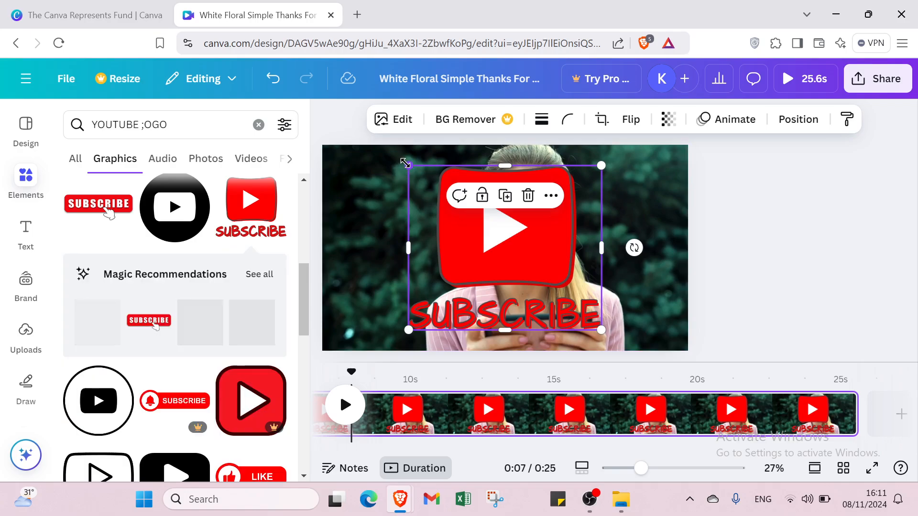
drag(408, 166, 351, 176)
click(396, 188)
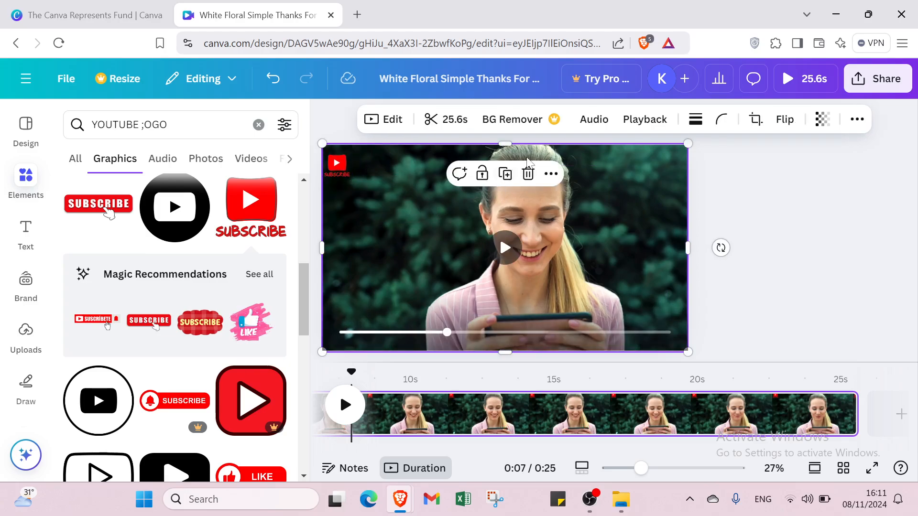
- Add a body text box and move it beside the subscribe logo near the page's upper edge
click(25, 243)
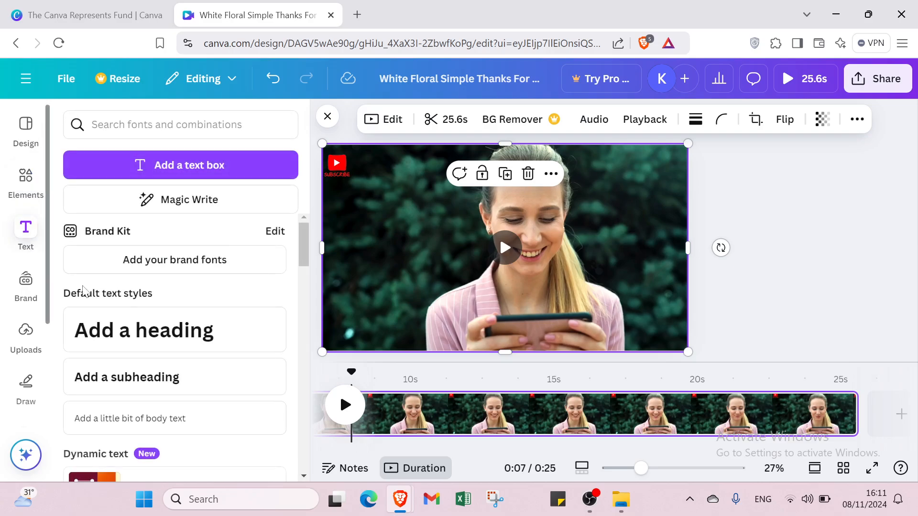
click(152, 420)
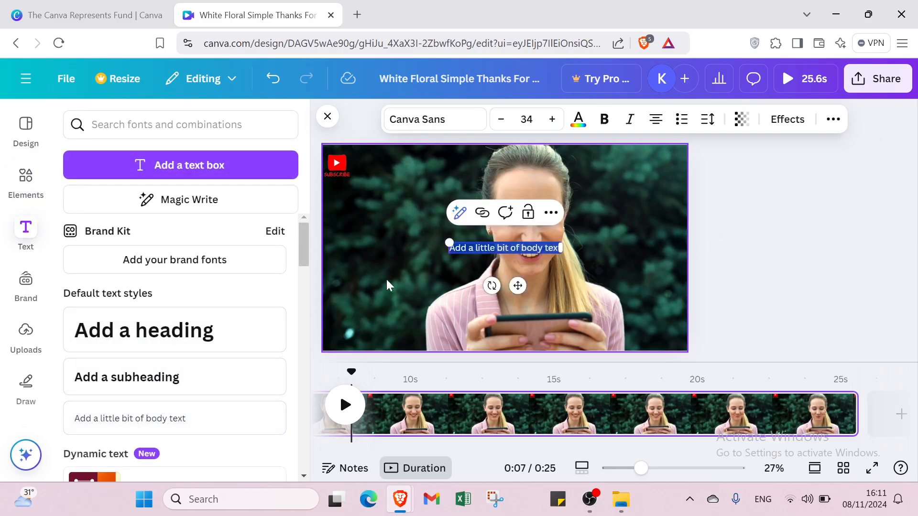
click(416, 283)
click(465, 250)
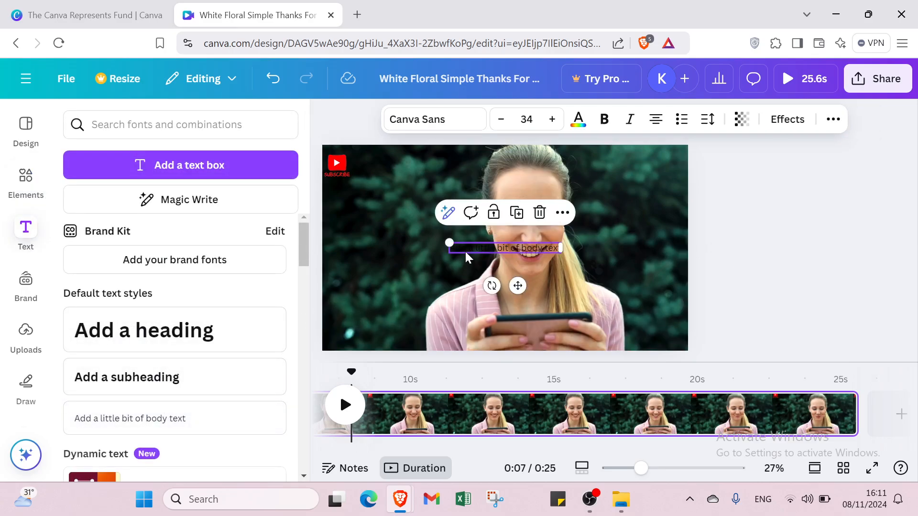
drag(465, 250, 371, 171)
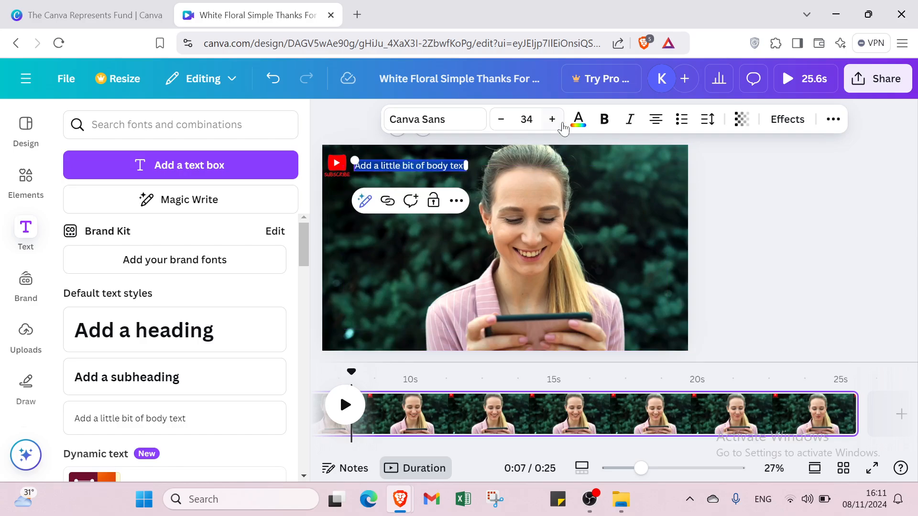
- Format the body text with font size 30, white colour and bold
click(501, 119)
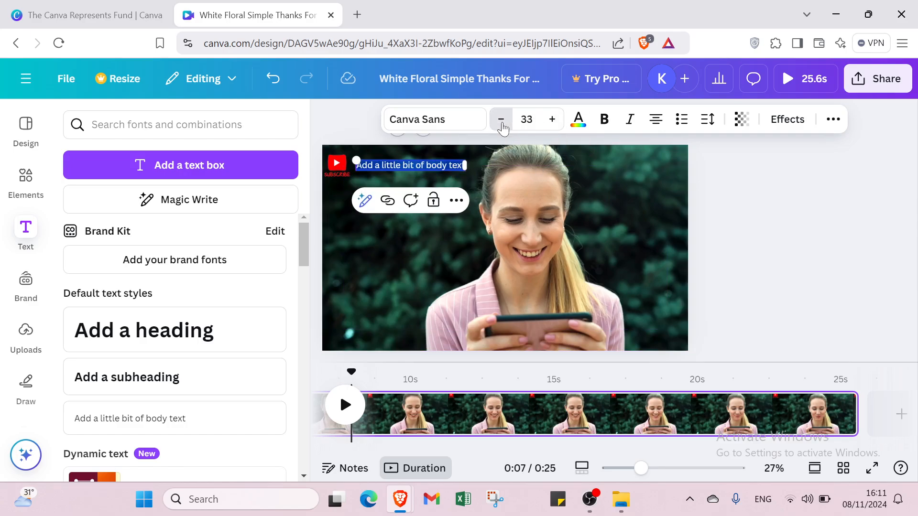
click(501, 120)
click(501, 119)
click(501, 119)
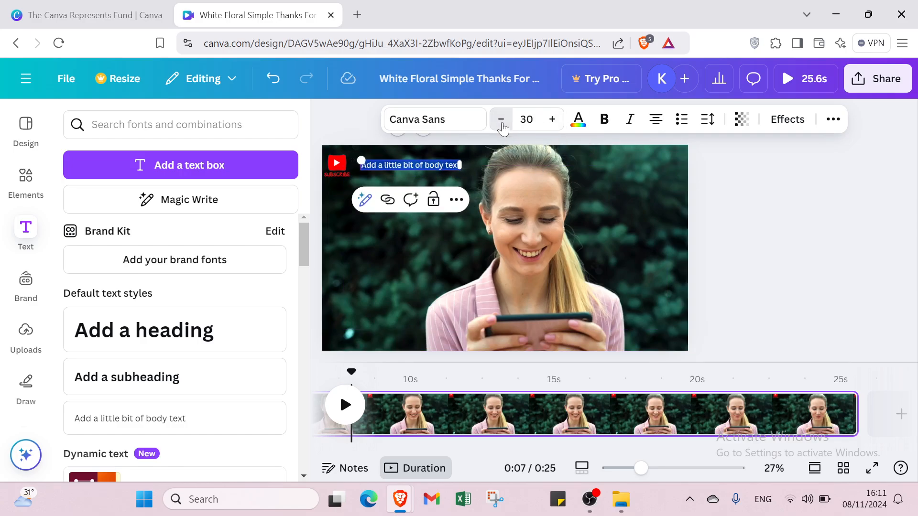
click(578, 119)
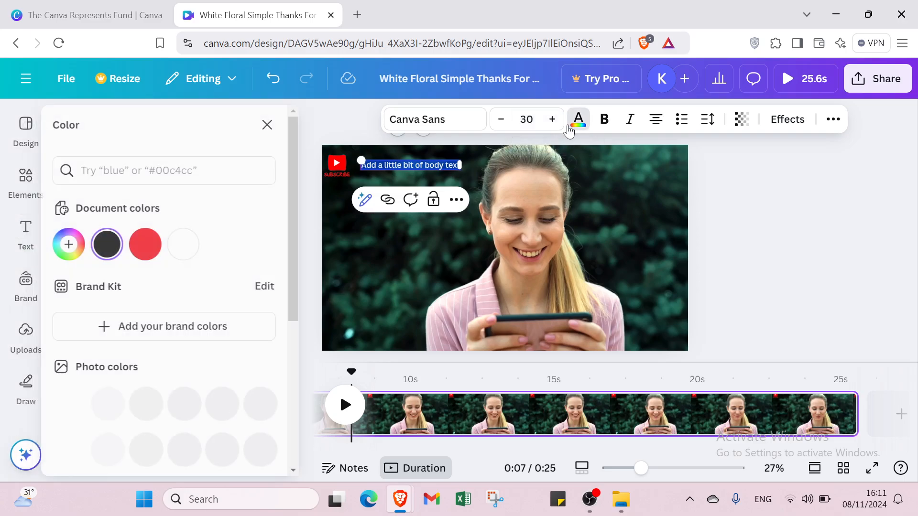
click(193, 245)
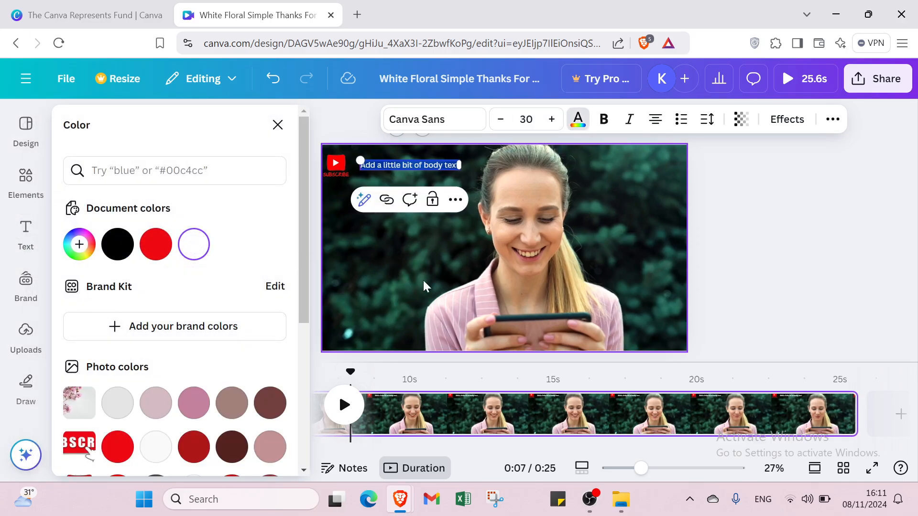
click(362, 268)
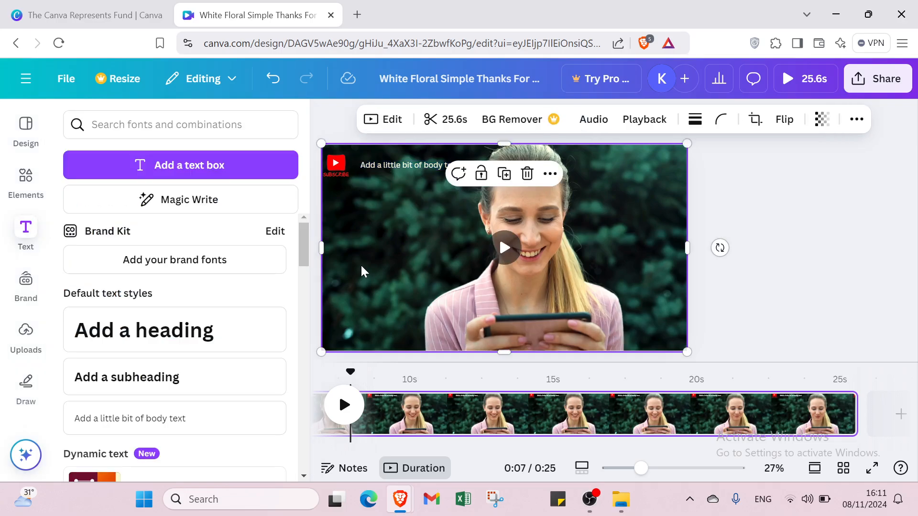
double_click(395, 166)
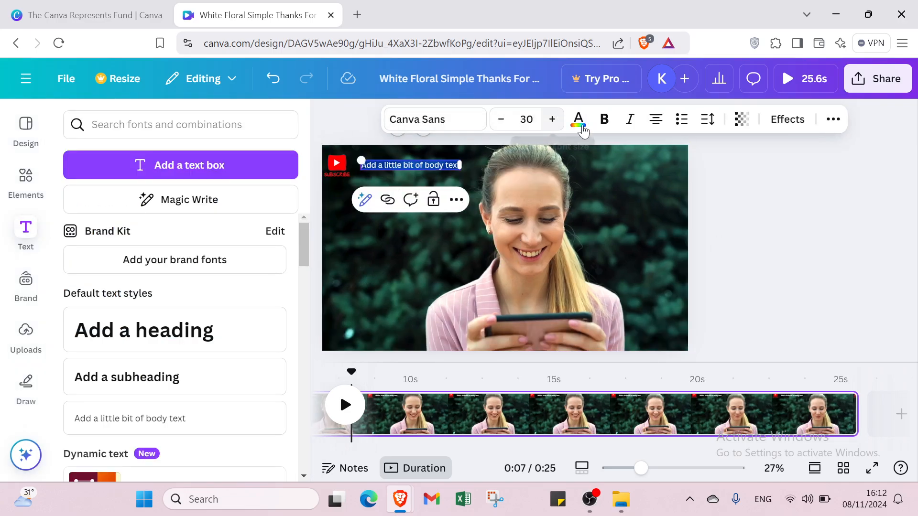
click(604, 121)
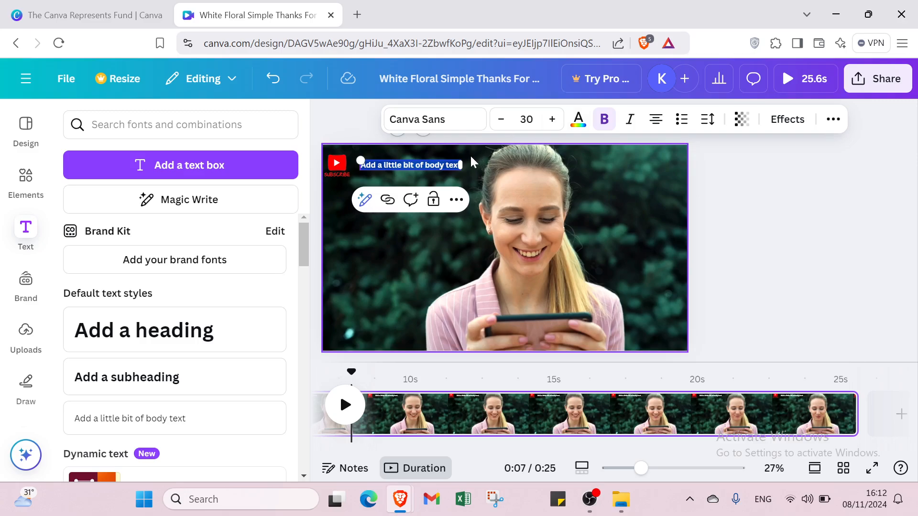
- Replace the body text with "MR BEAST" and move it closer to the subscribe logo
key(BackSpace)
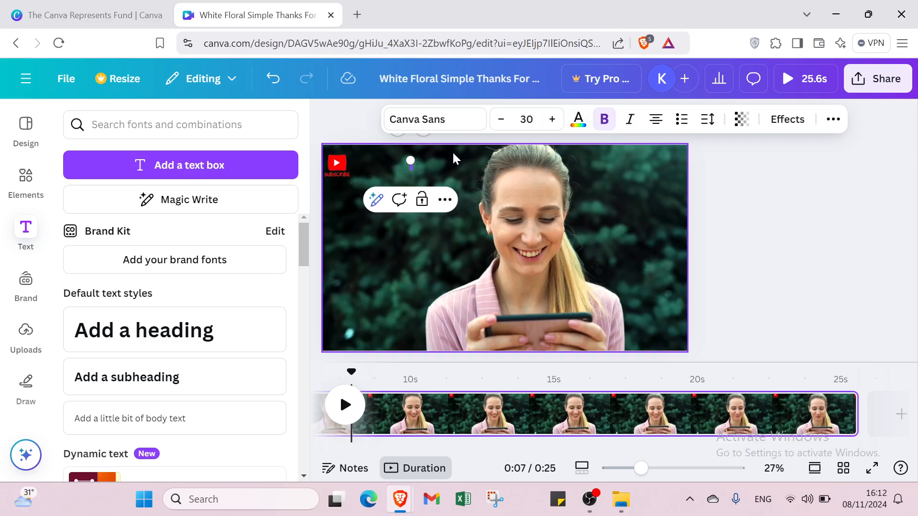
text(MR E)
text(EAST)
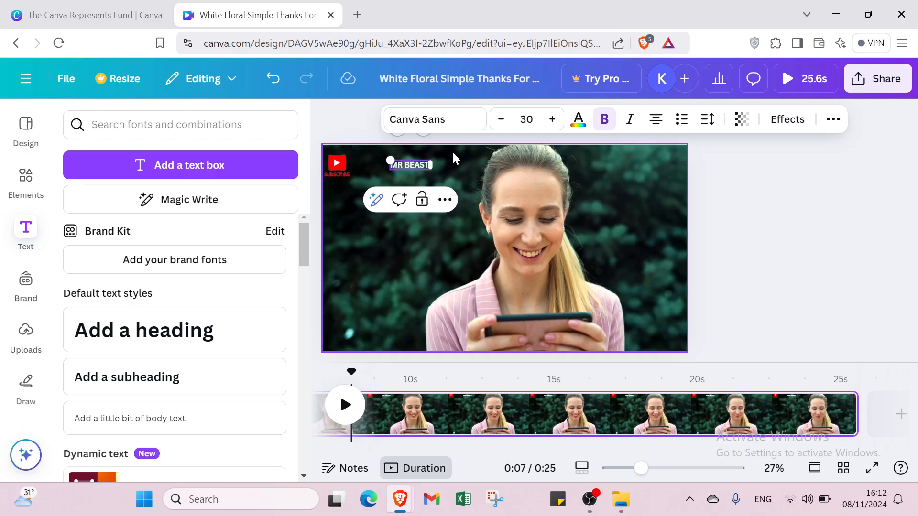
click(435, 224)
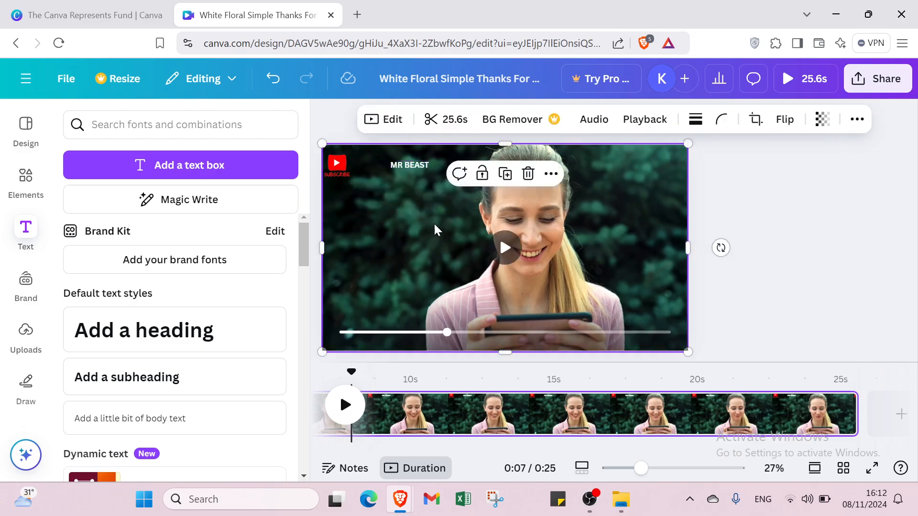
drag(414, 163, 403, 165)
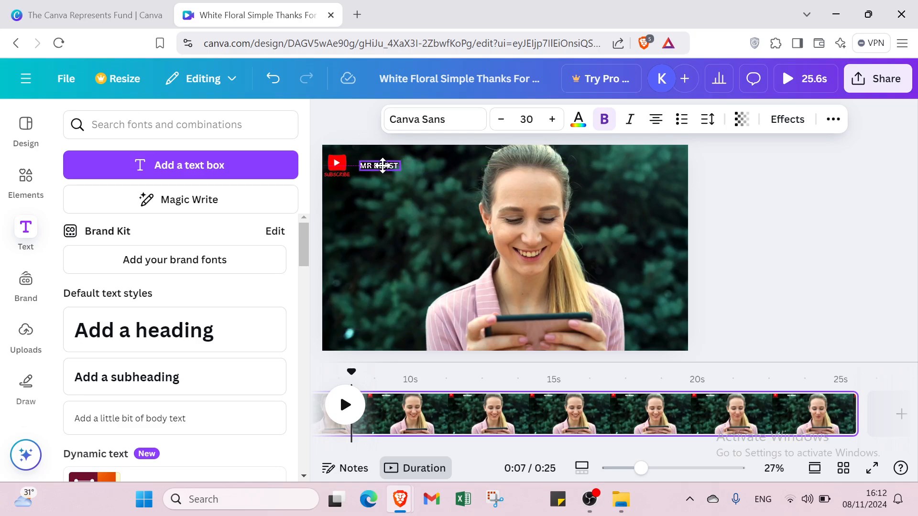
click(413, 288)
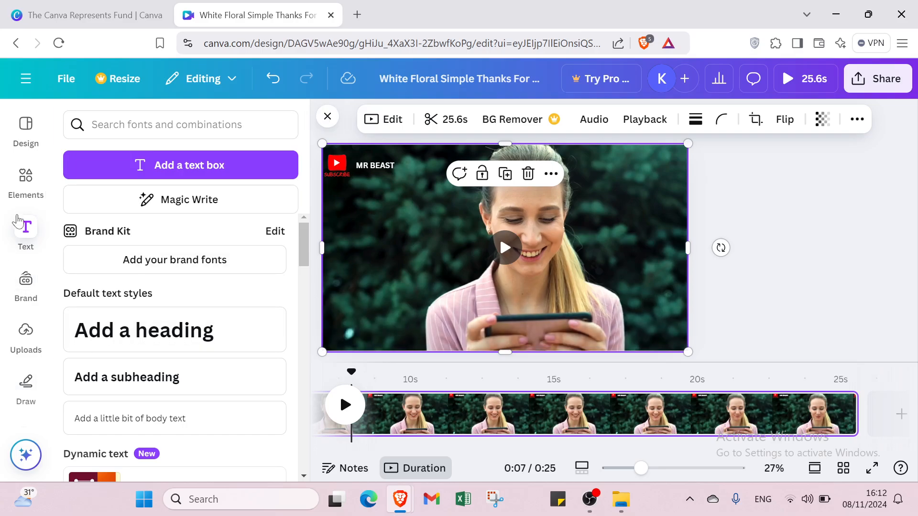
- Look through the design templates, the elements search, the uploaded videos and images, the file upload dialog and the text options
click(25, 140)
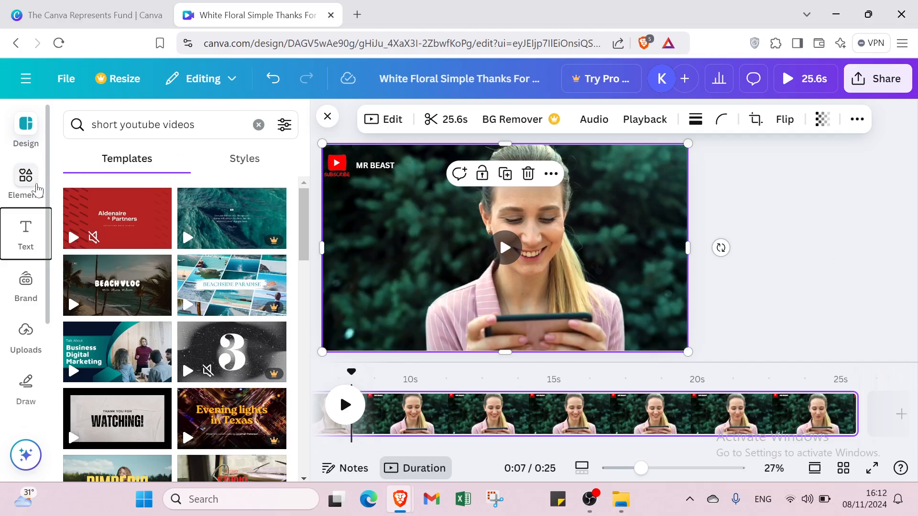
click(37, 190)
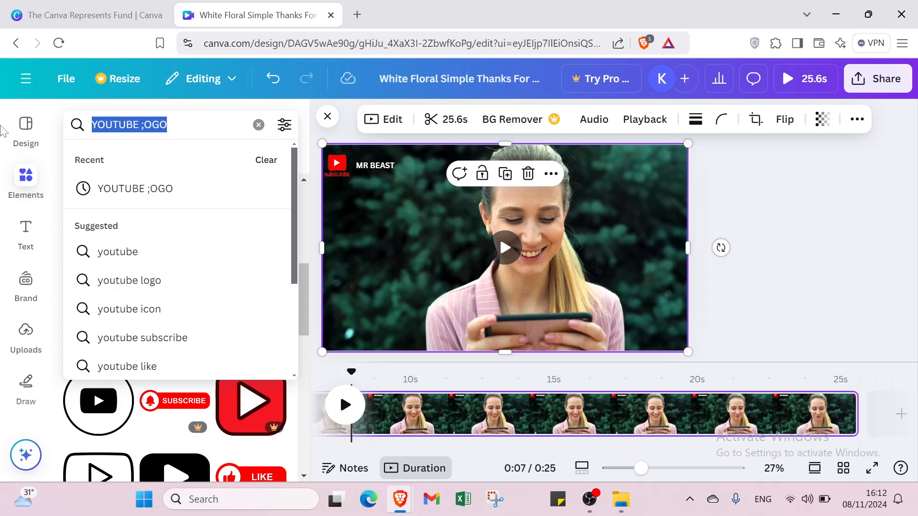
key(BackSpace)
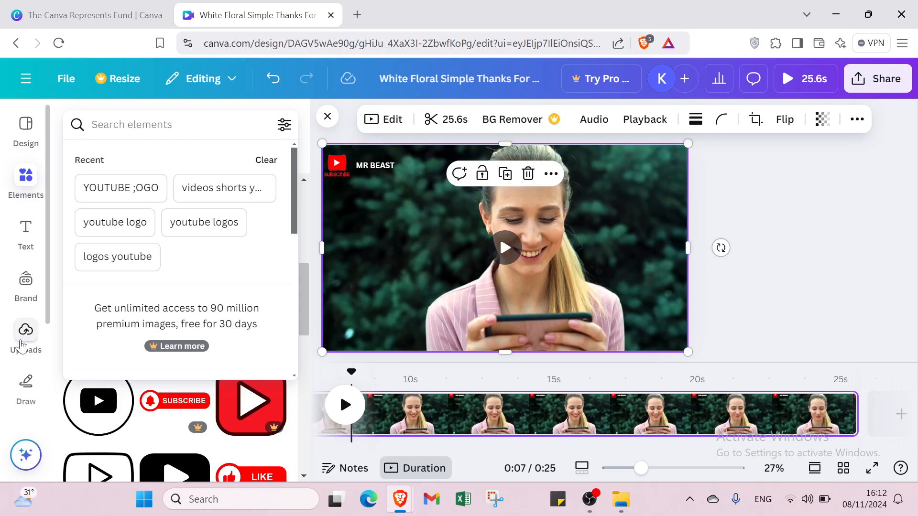
click(21, 345)
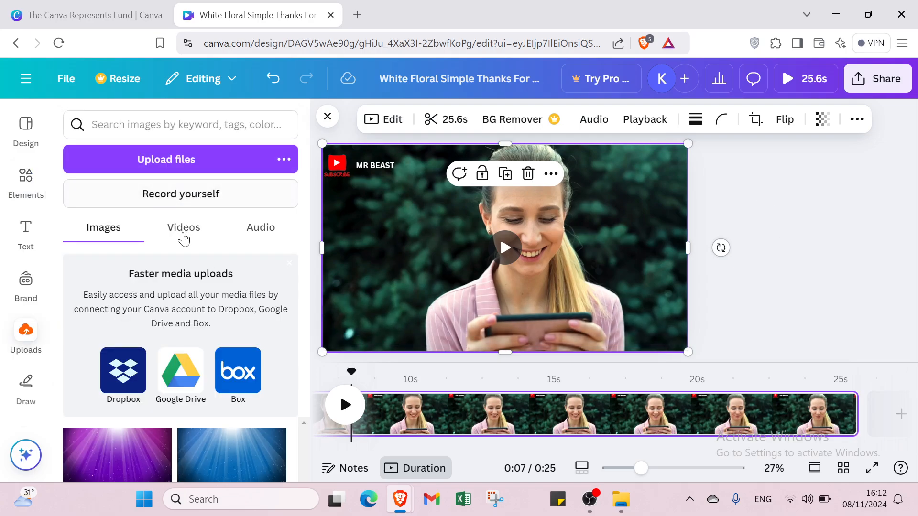
click(194, 234)
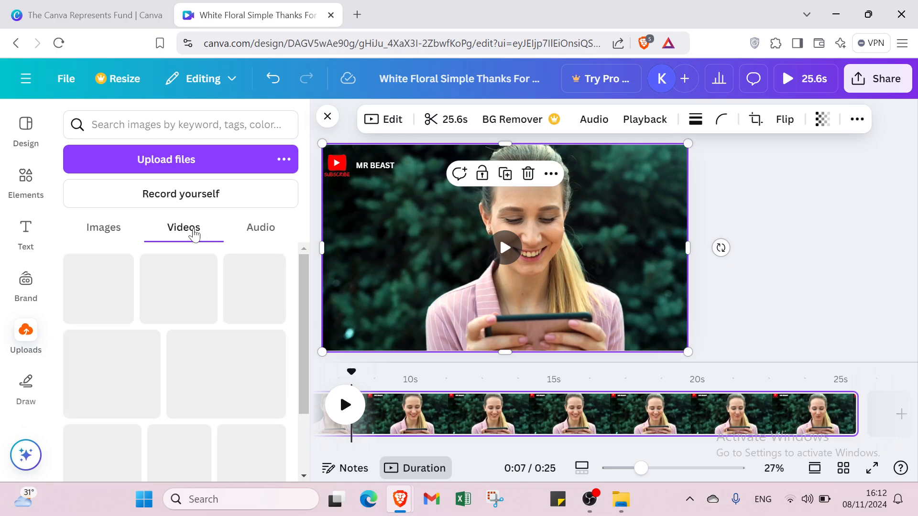
click(196, 160)
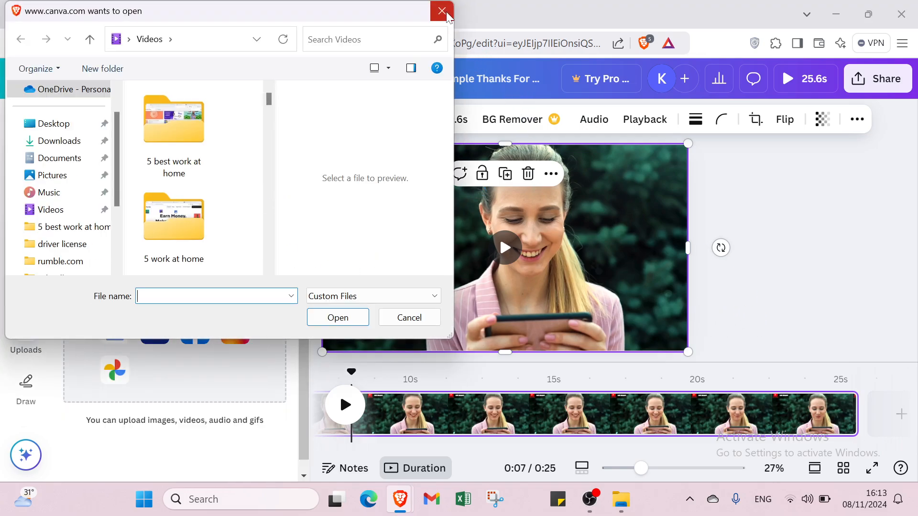
click(442, 11)
click(127, 228)
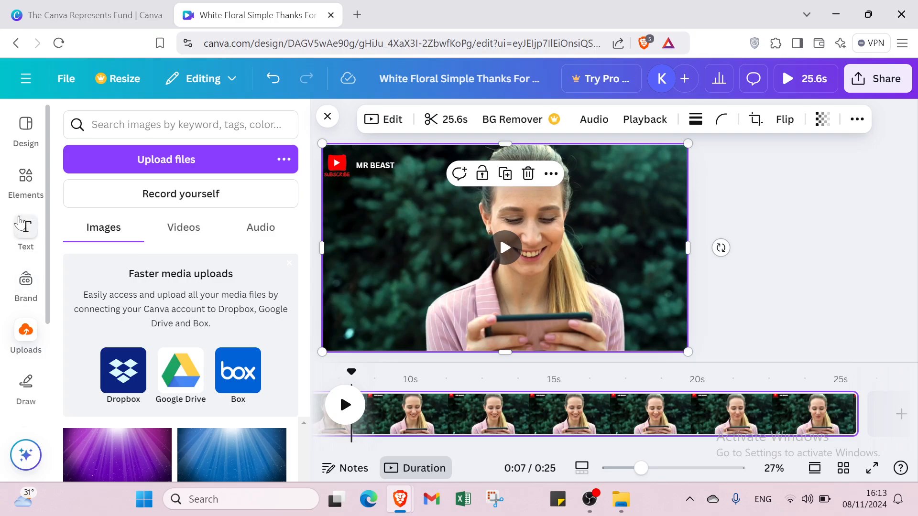
click(19, 222)
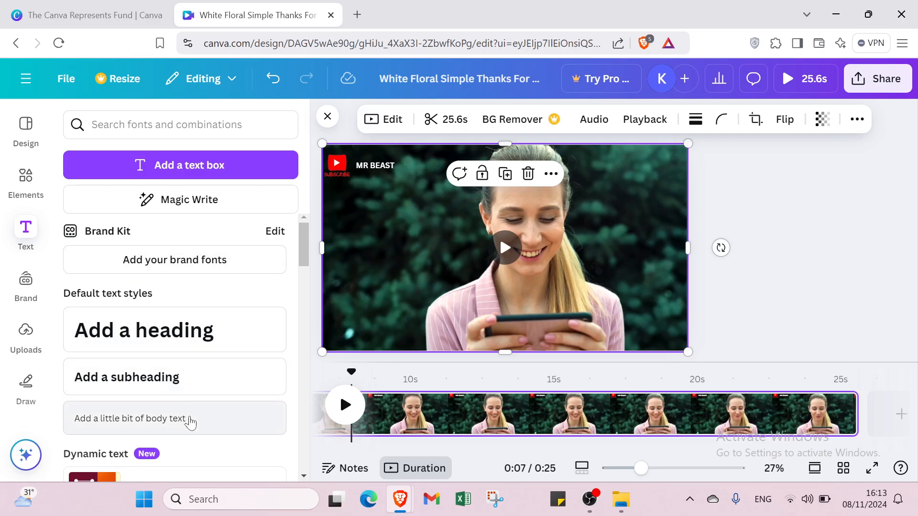
- Look through the font combinations, the Brand Kit options and the uploaded images
scroll(199, 431, down, 10)
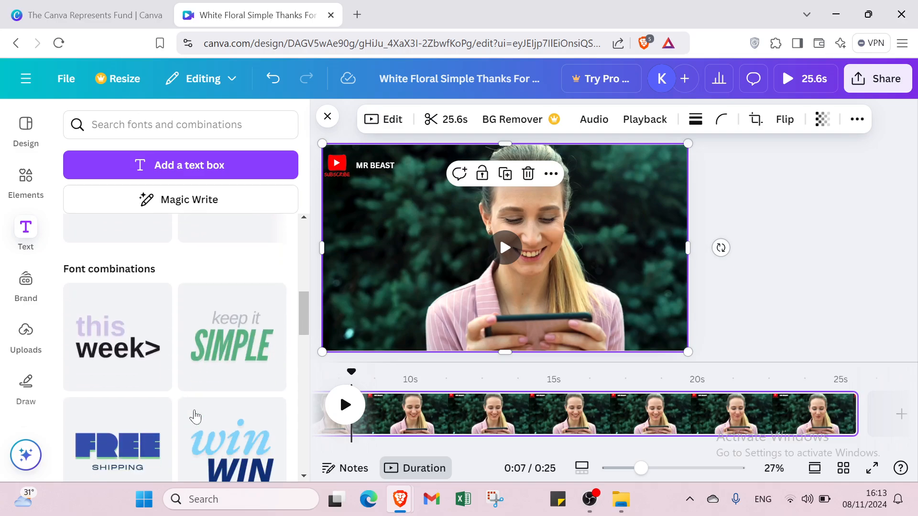
scroll(113, 292, down, 10)
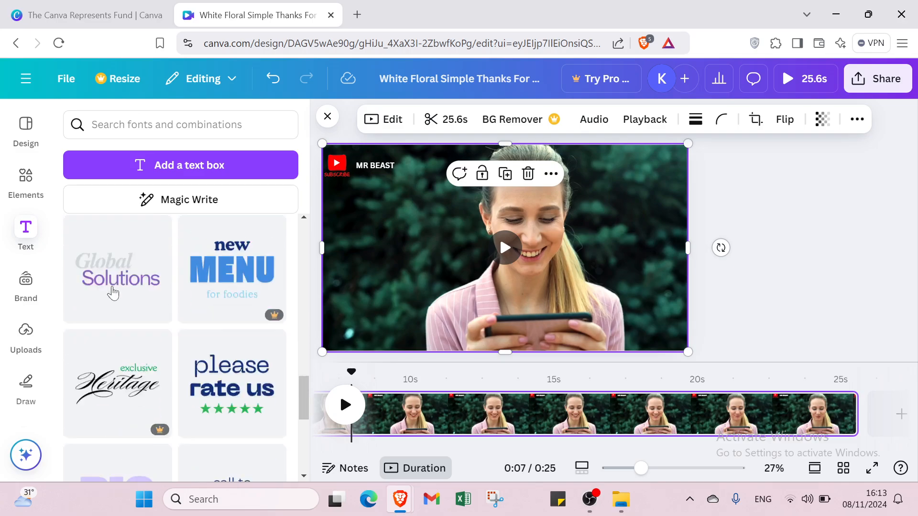
scroll(113, 292, down, 6)
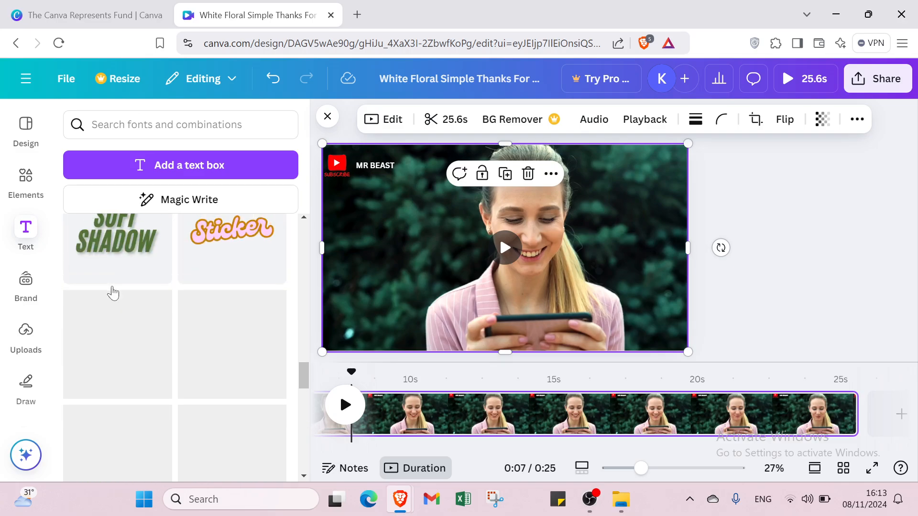
scroll(113, 293, up, 20)
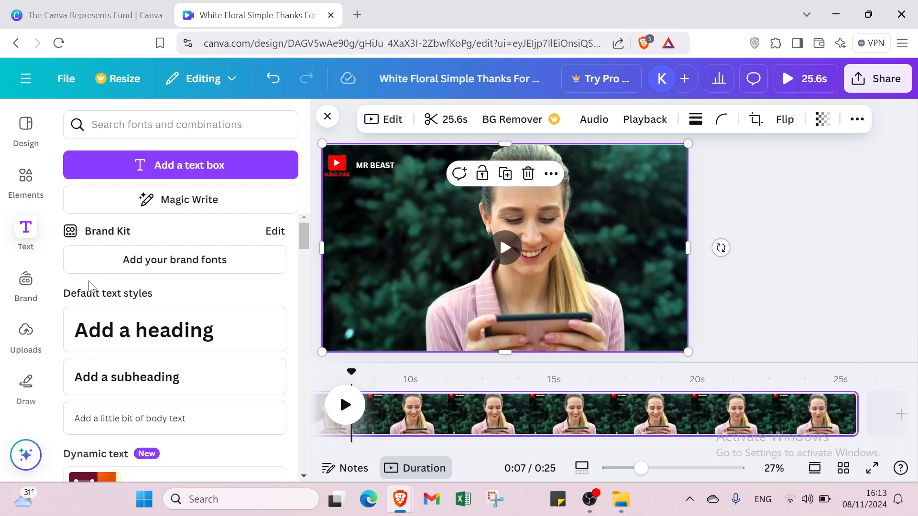
click(36, 289)
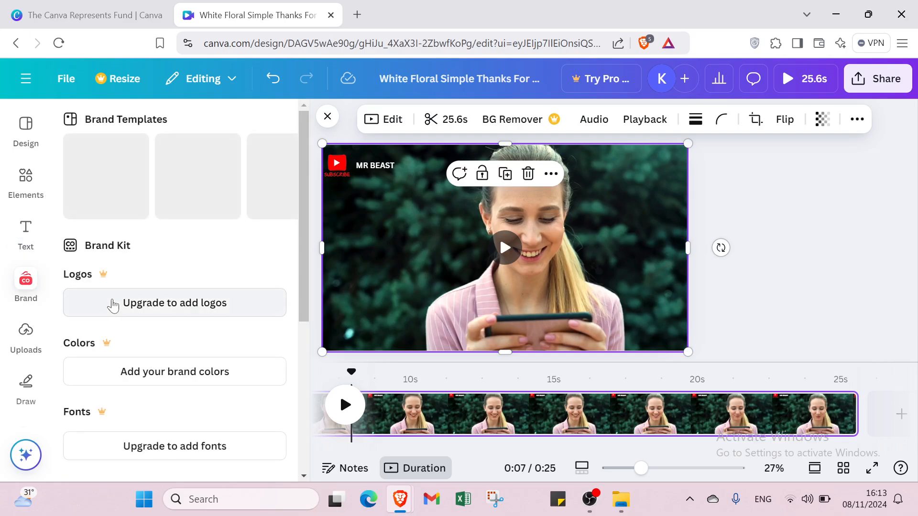
scroll(96, 335, down, 5)
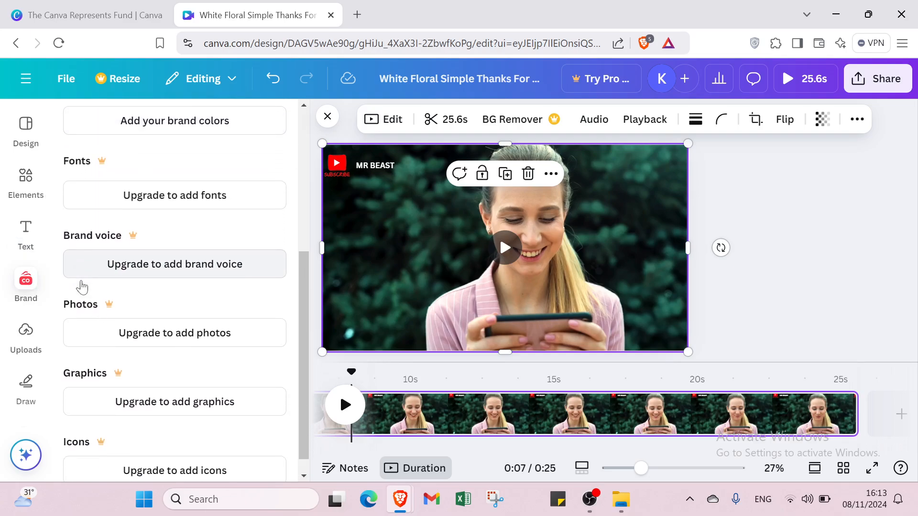
scroll(82, 286, down, 1)
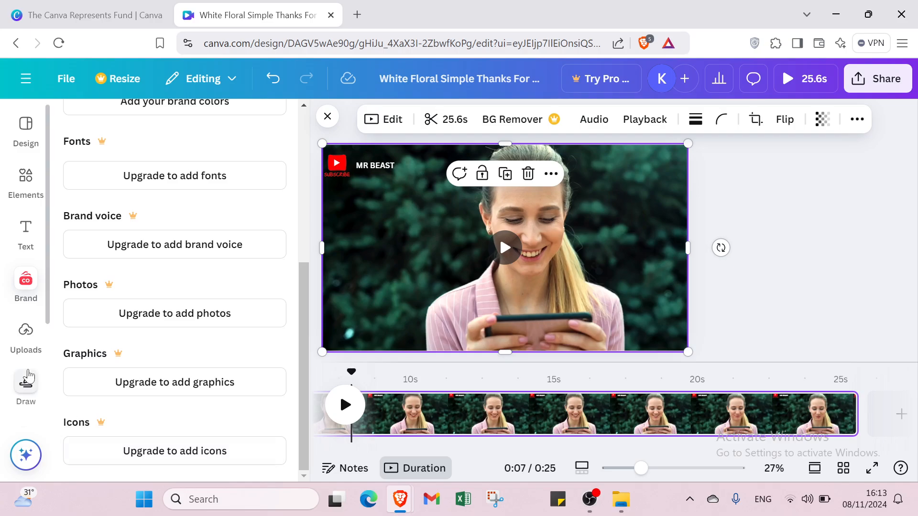
click(23, 351)
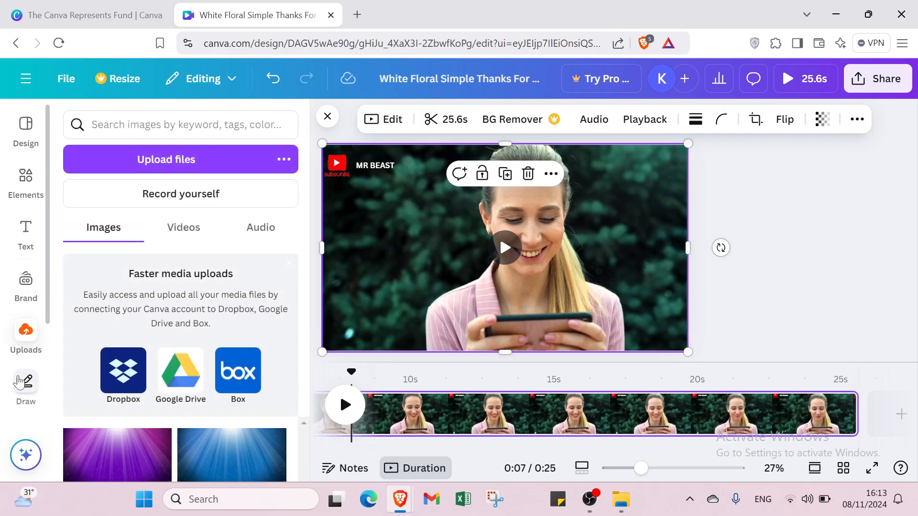
- Draw a freehand blue pen scribble on the video beside the woman's head and erase it
click(24, 385)
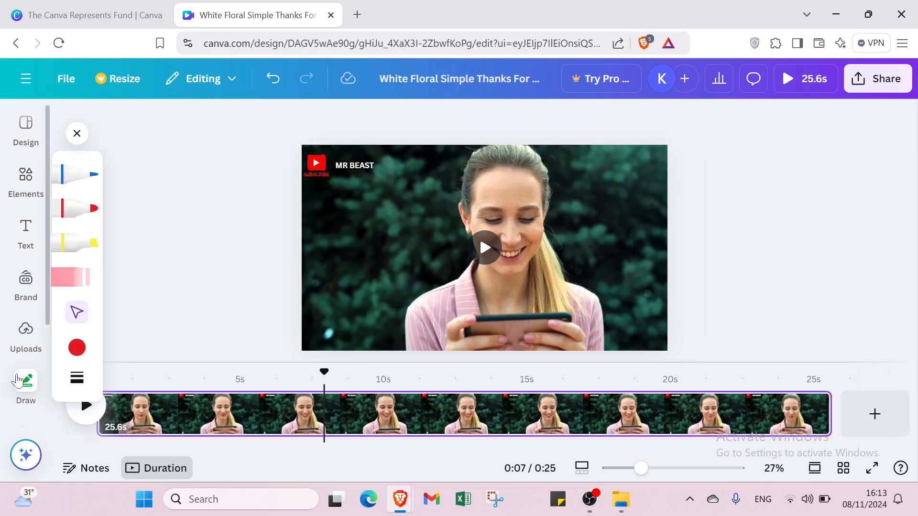
scroll(50, 246, down, 3)
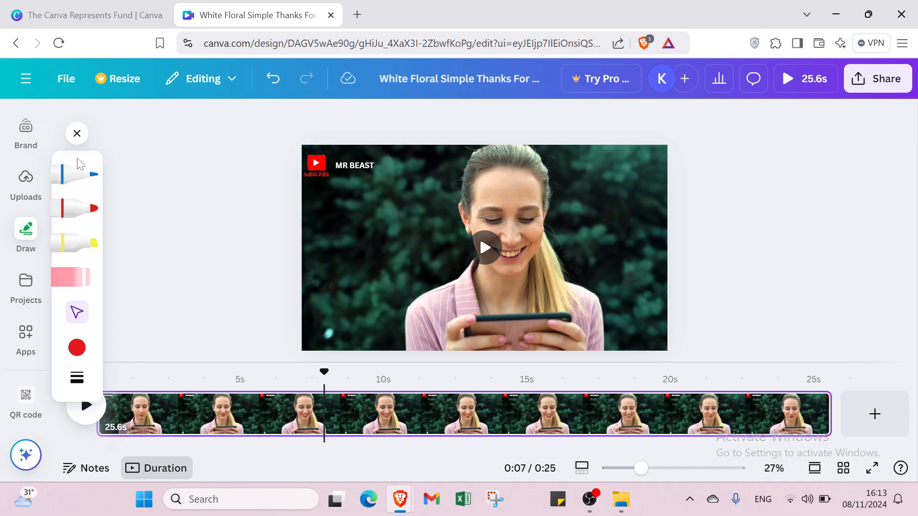
click(81, 185)
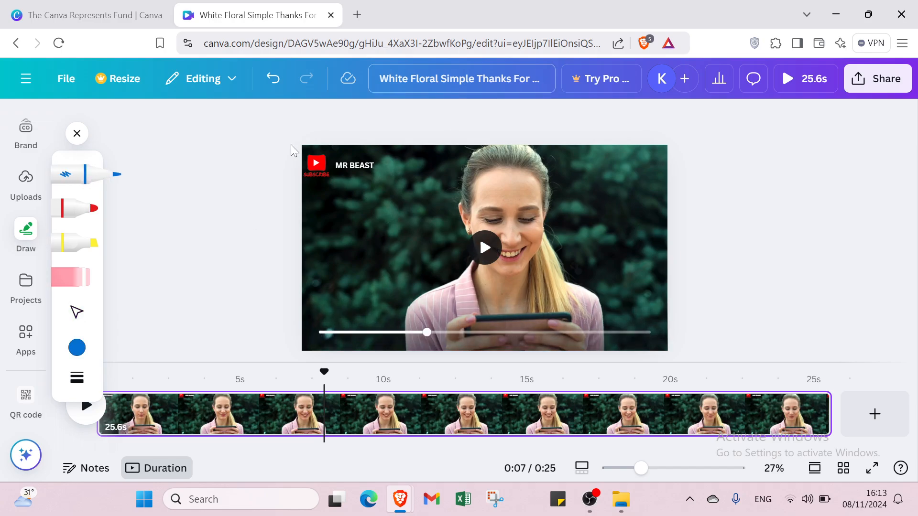
click(481, 247)
mouse_move(430, 194)
mouse_down()
mouse_move(440, 159)
mouse_move(467, 209)
mouse_up()
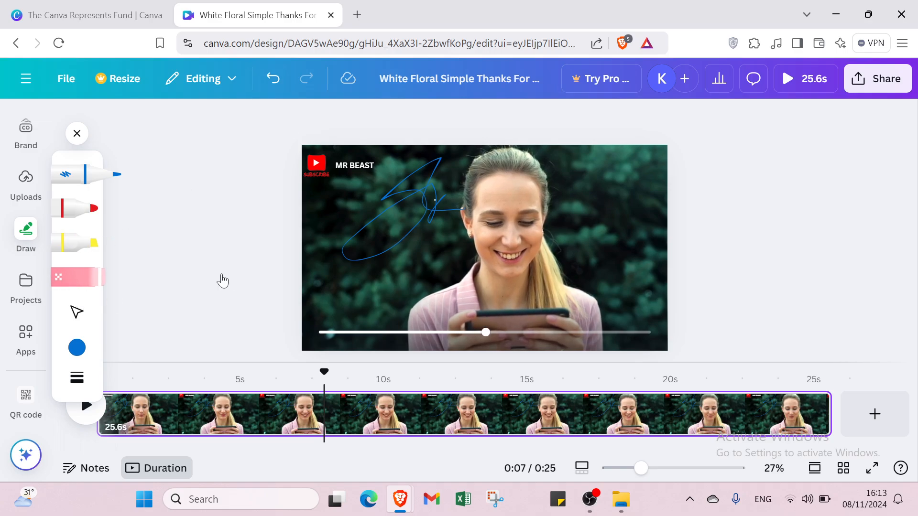
key(e)
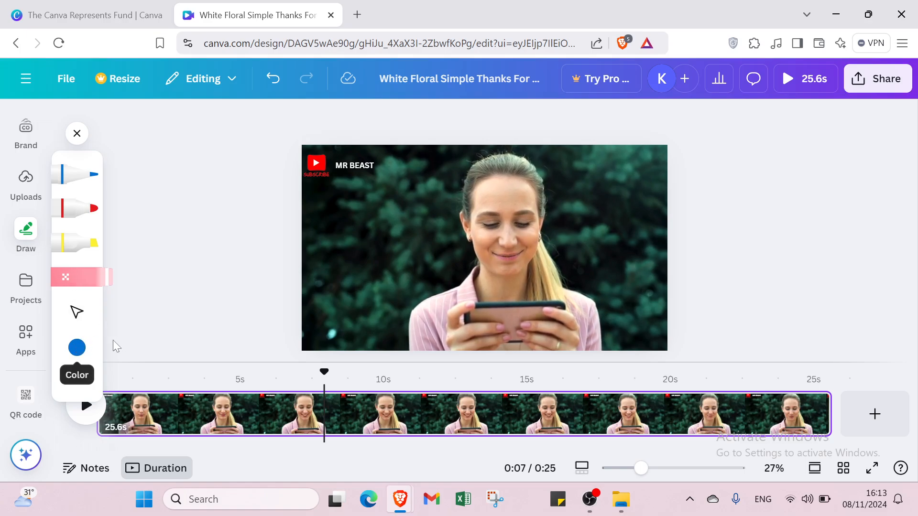
- Look through the highlighter colours, the projects, the apps and the design templates, and return to the full canvas view
click(73, 245)
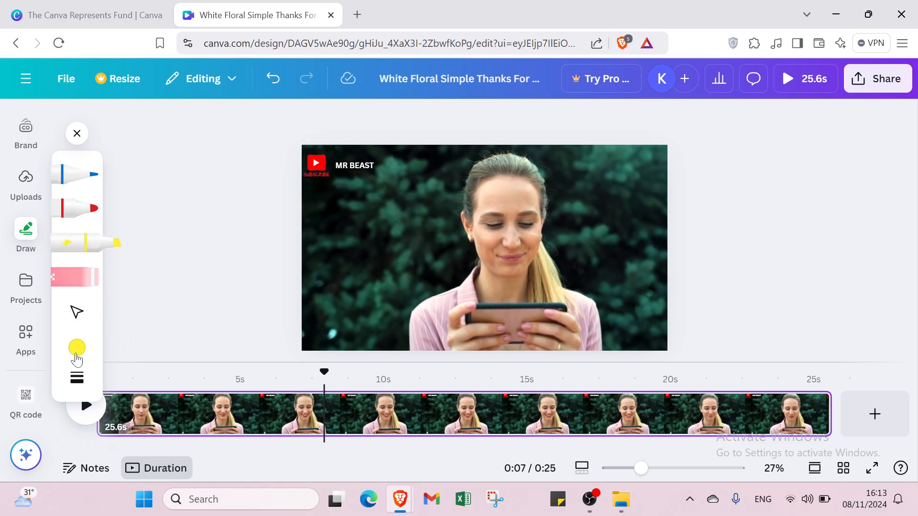
click(77, 358)
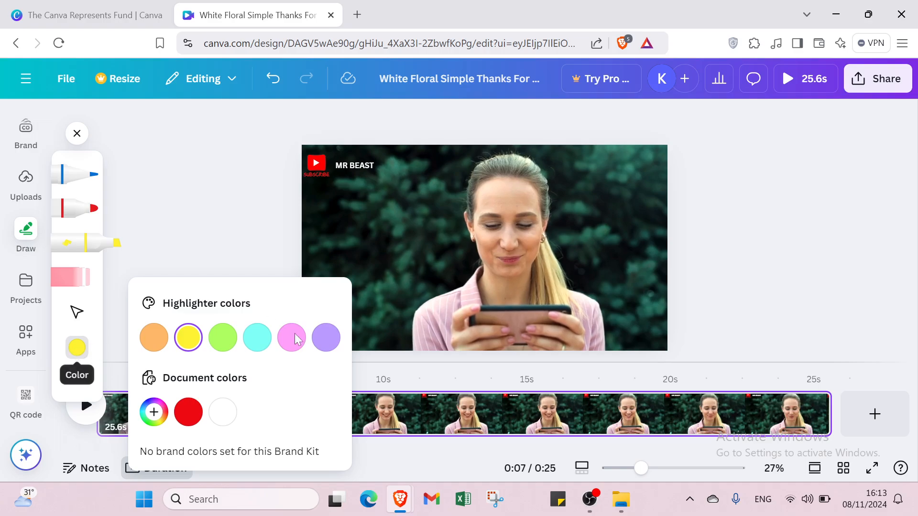
click(17, 346)
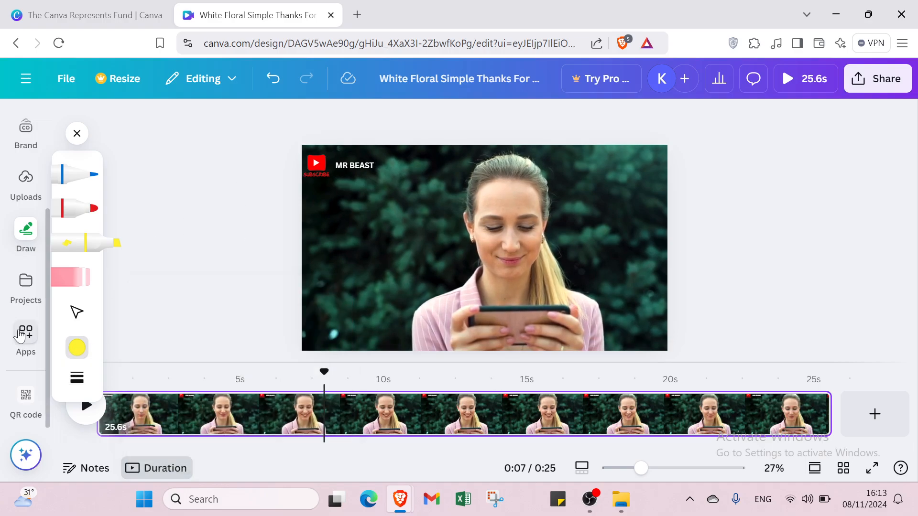
click(32, 285)
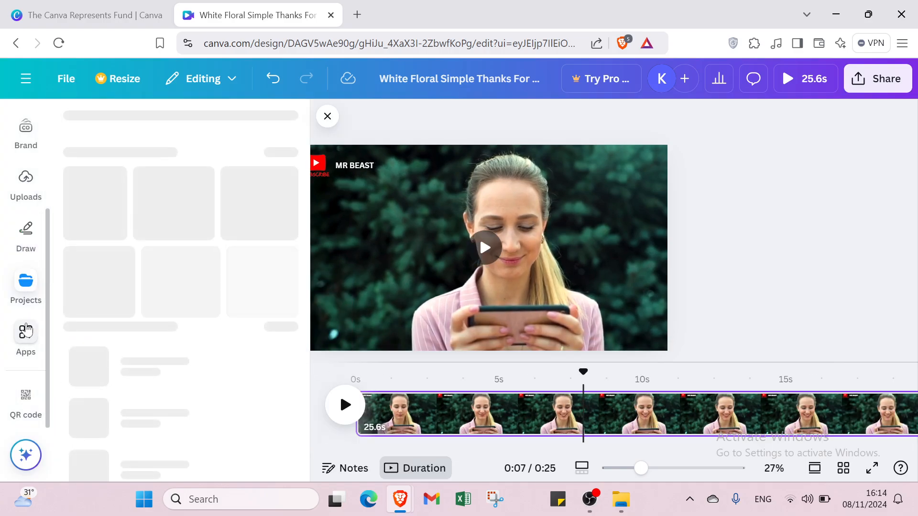
click(26, 330)
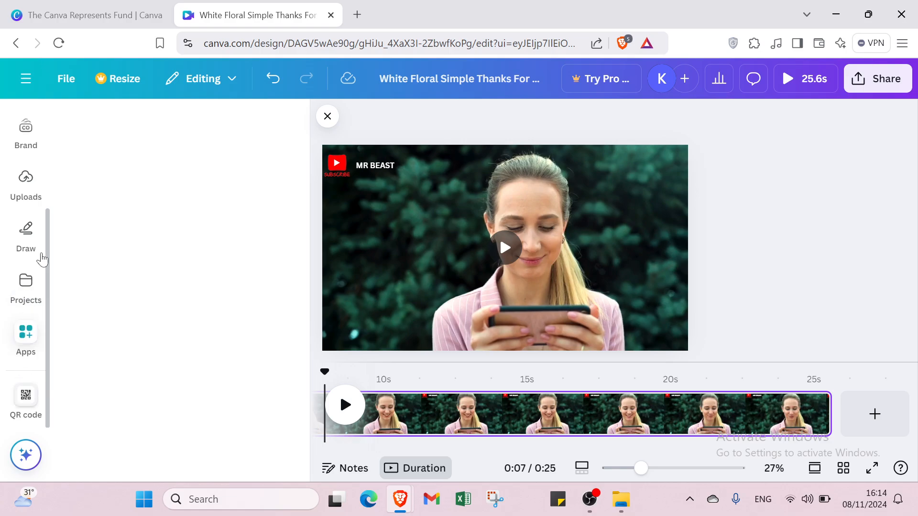
scroll(42, 259, up, 3)
click(20, 141)
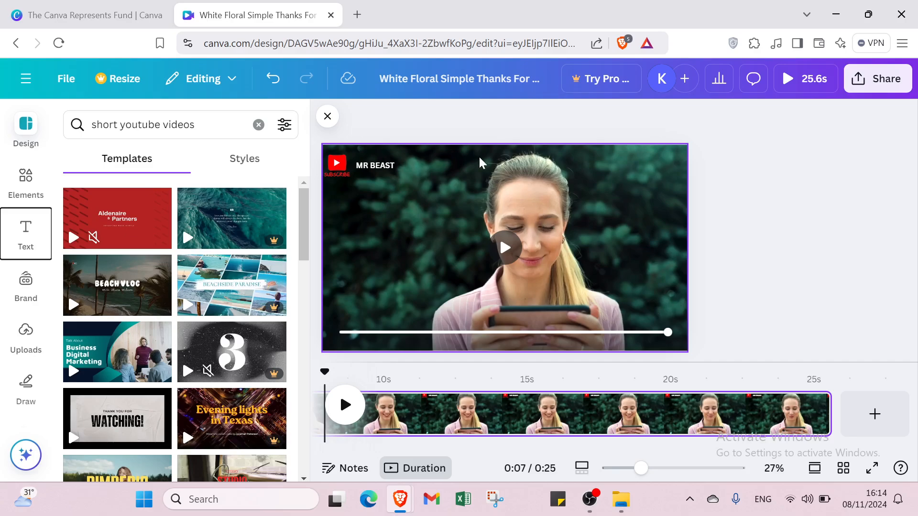
click(330, 115)
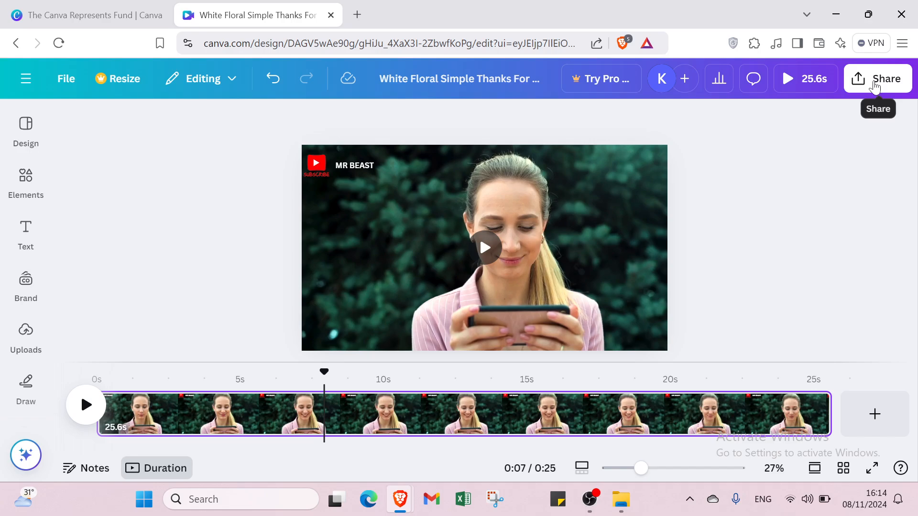
- Preview the video in the large player, skip ahead in the playback and close the preview
click(875, 87)
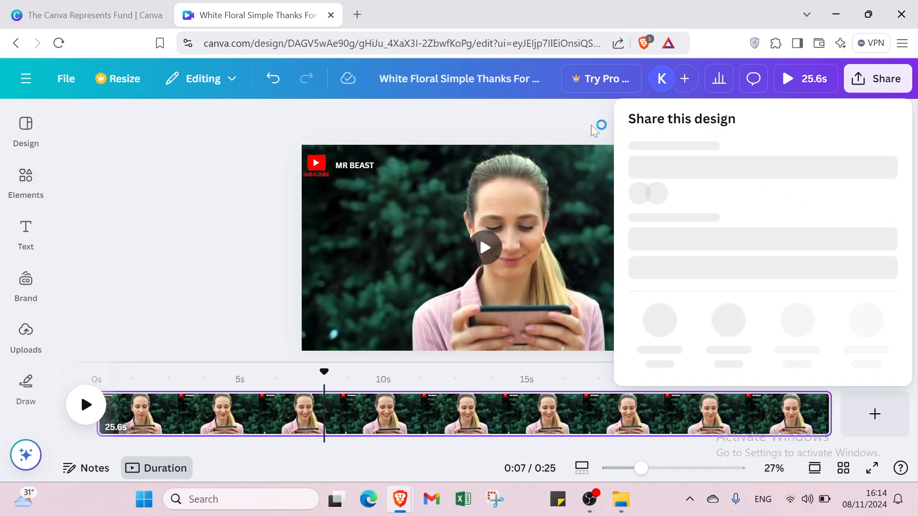
click(788, 78)
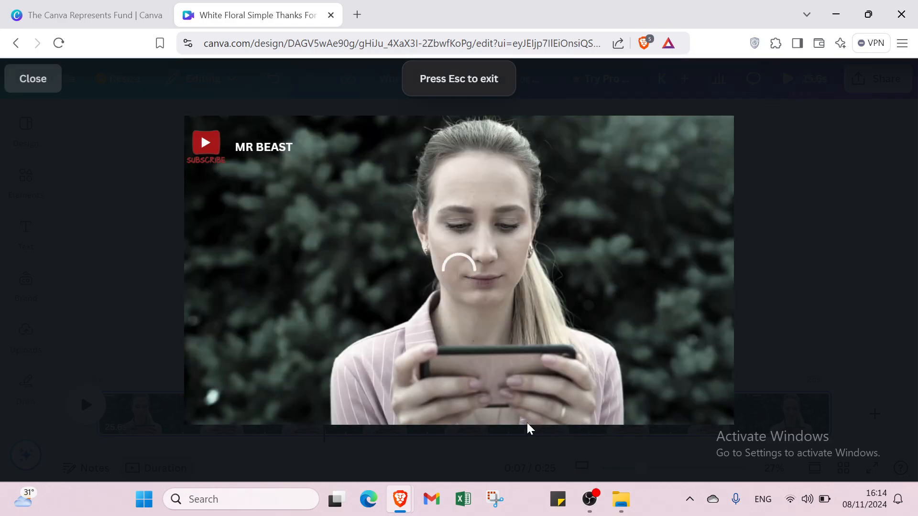
click(444, 407)
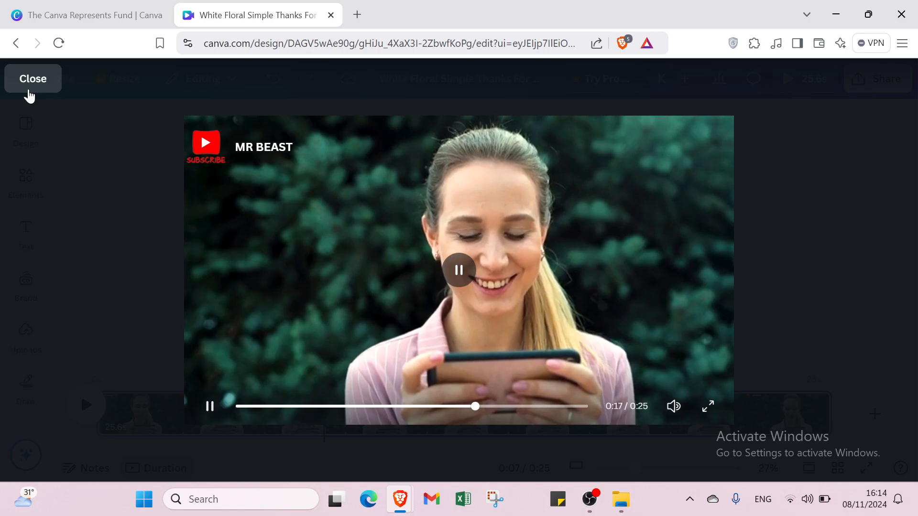
click(29, 91)
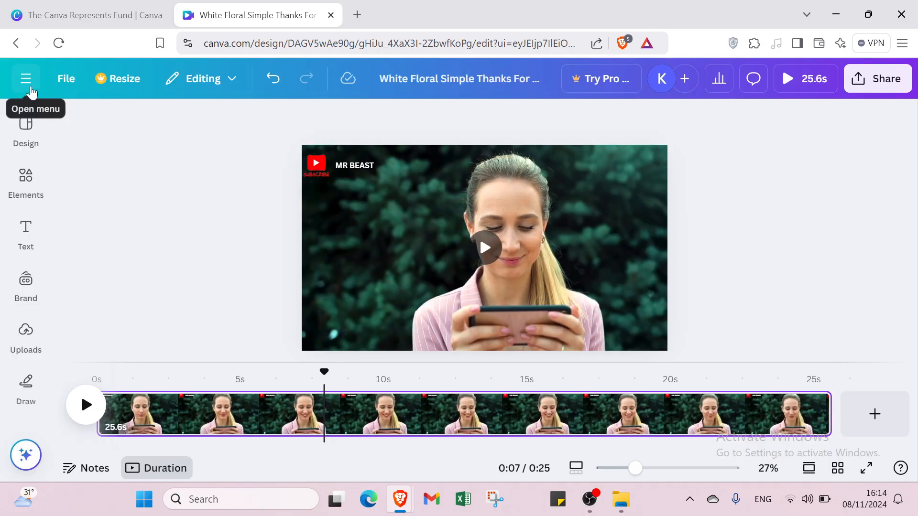
- Leave the design for the Canva home page and switch to the browser tab with The Canva Represents Fund
click(30, 89)
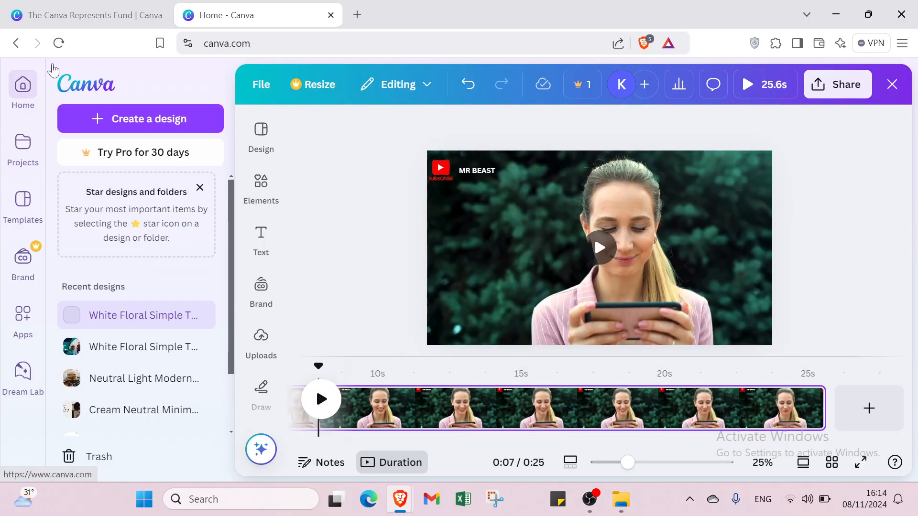
click(53, 70)
click(113, 11)
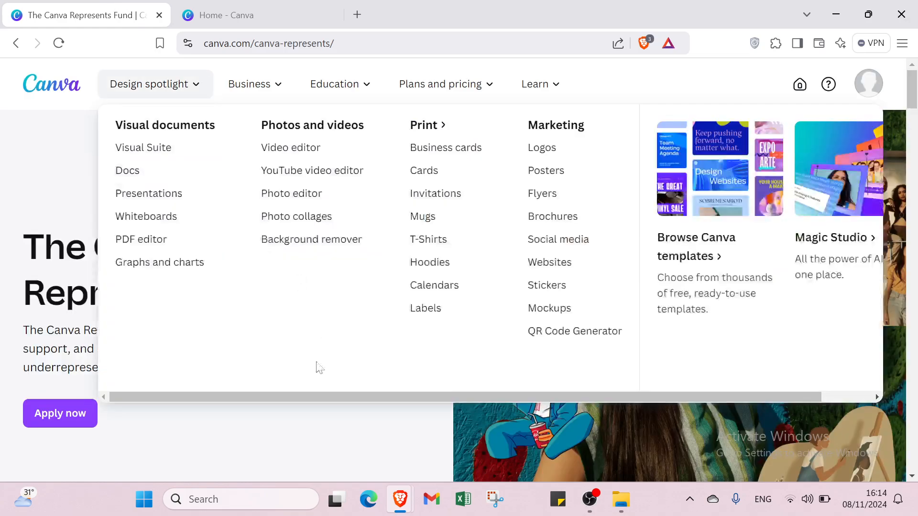